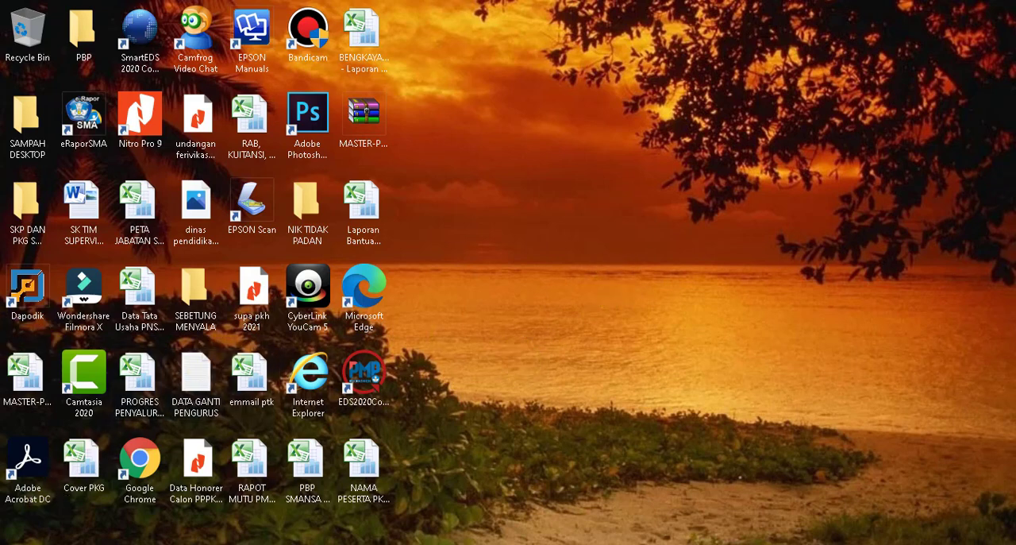
# Switch to the Chrome window showing the cPanel login page and open a Command Prompt by running cmd.
pyautogui.click(95, 544)
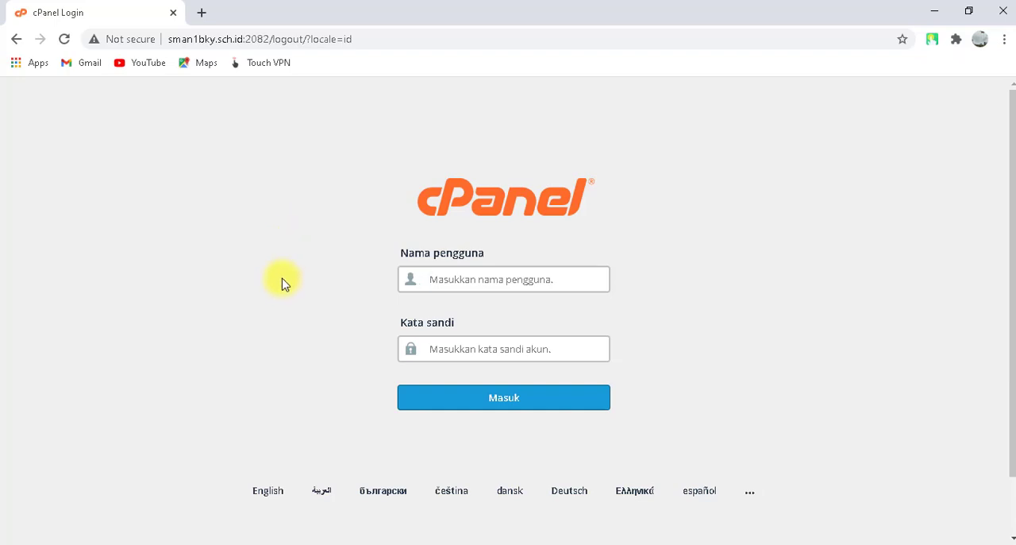
pyautogui.press('super+r')
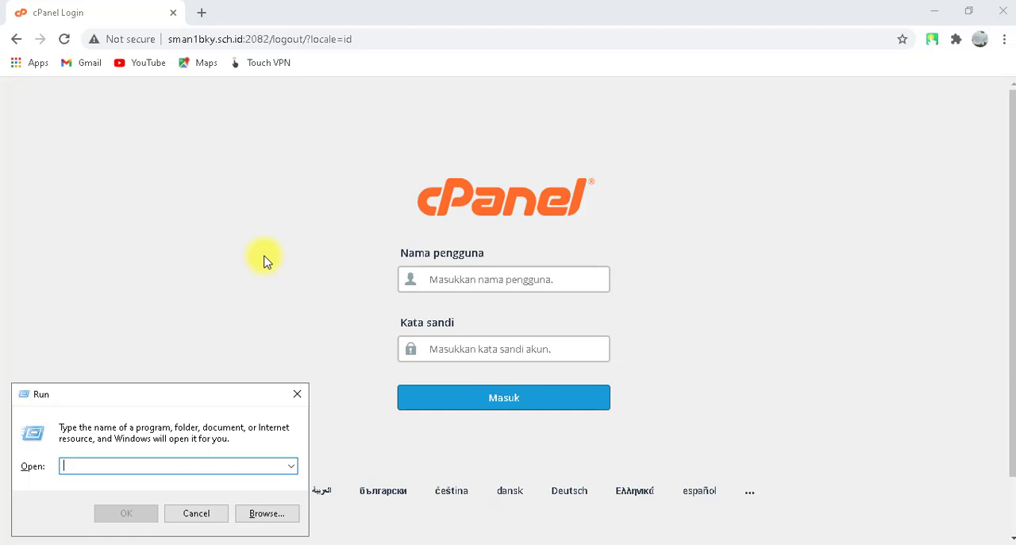
pyautogui.write('cmd')
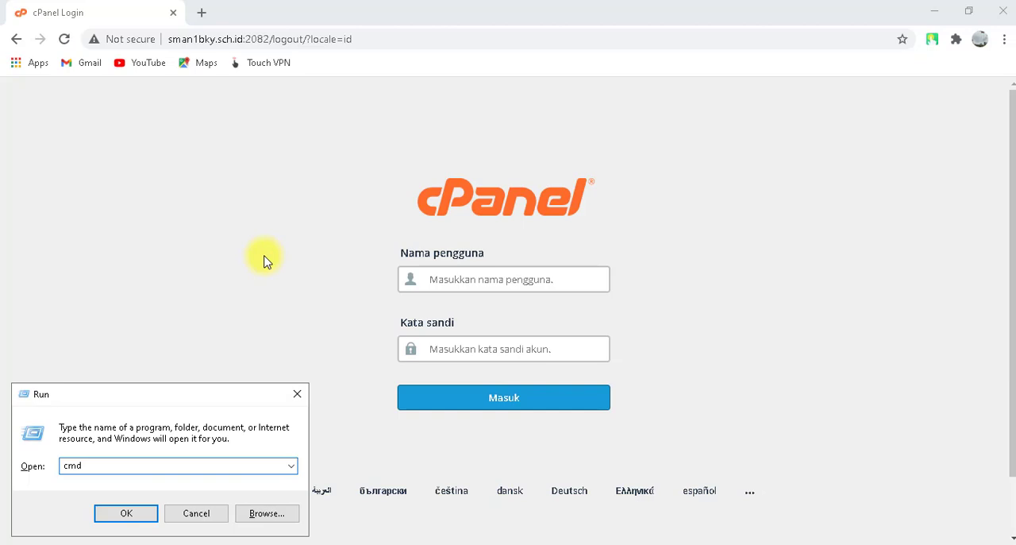
pyautogui.press('Return')
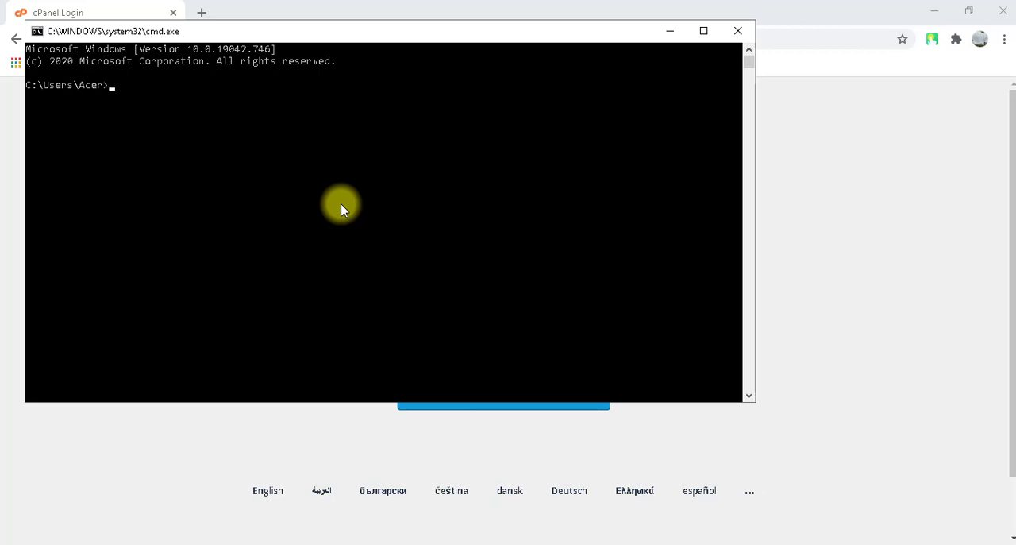
# Run ipconfig to check the computer's IP configuration, and minimize the Command Prompt window.
pyautogui.write('ipconfig')
pyautogui.press('Return')
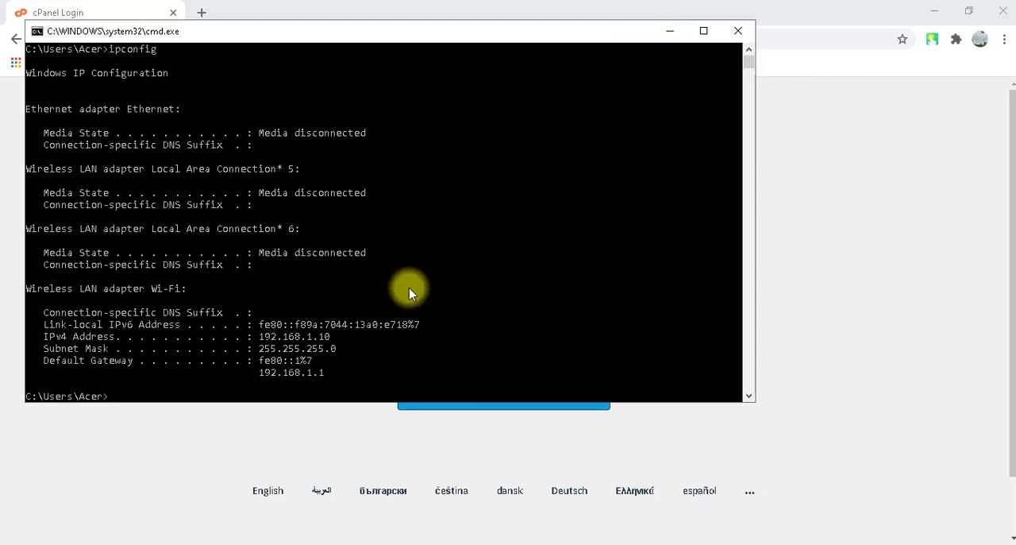
pyautogui.click(671, 32)
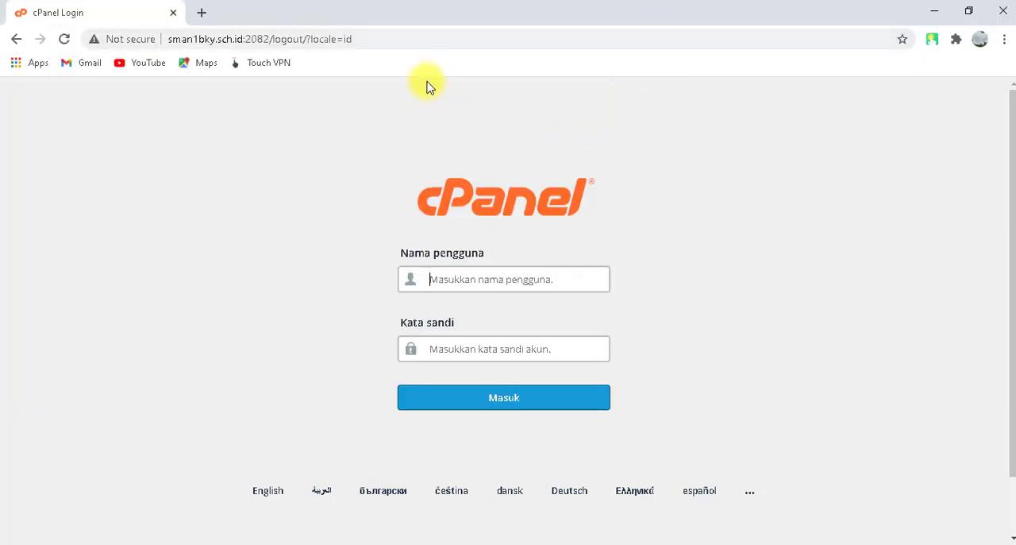
# Replace the old cPanel login tab with a new one and load sman1bky.sch.id/cpanel in it.
pyautogui.click(382, 39)
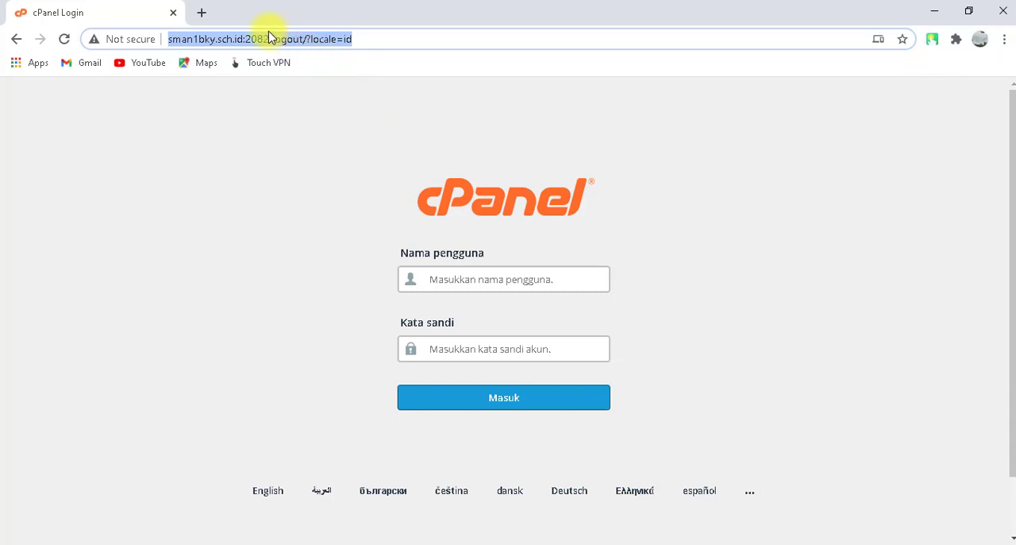
pyautogui.click(202, 14)
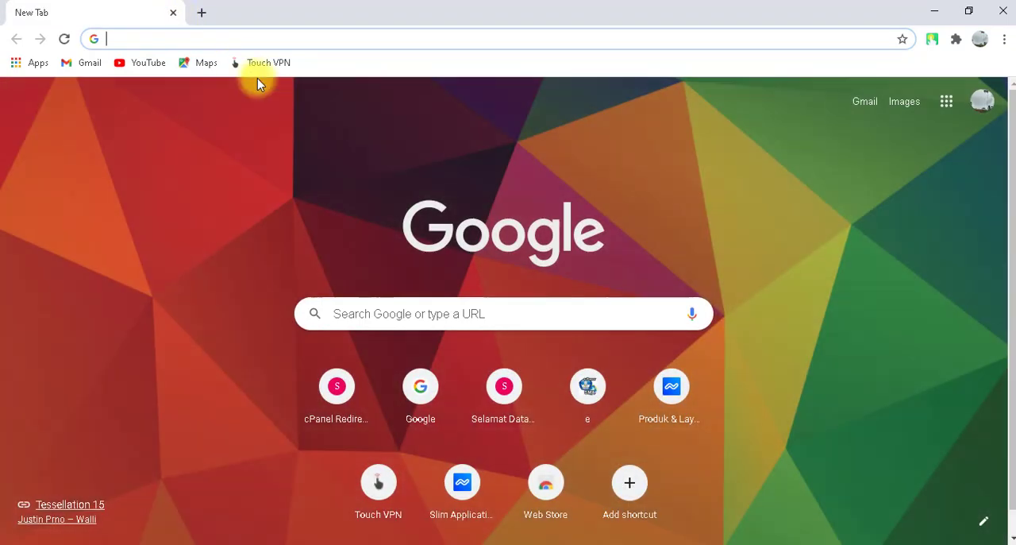
pyautogui.click(246, 39)
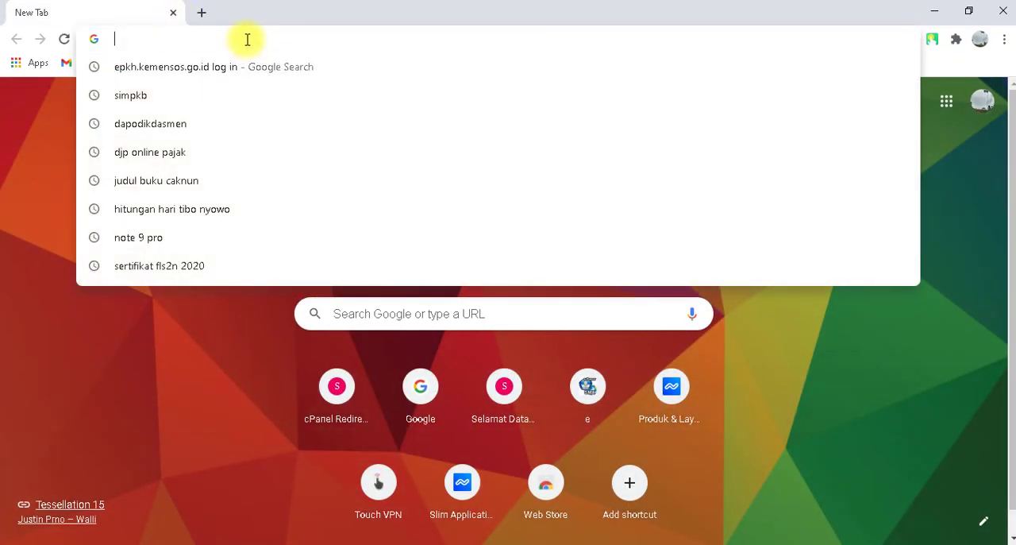
pyautogui.write('sman1bky.sch.id')
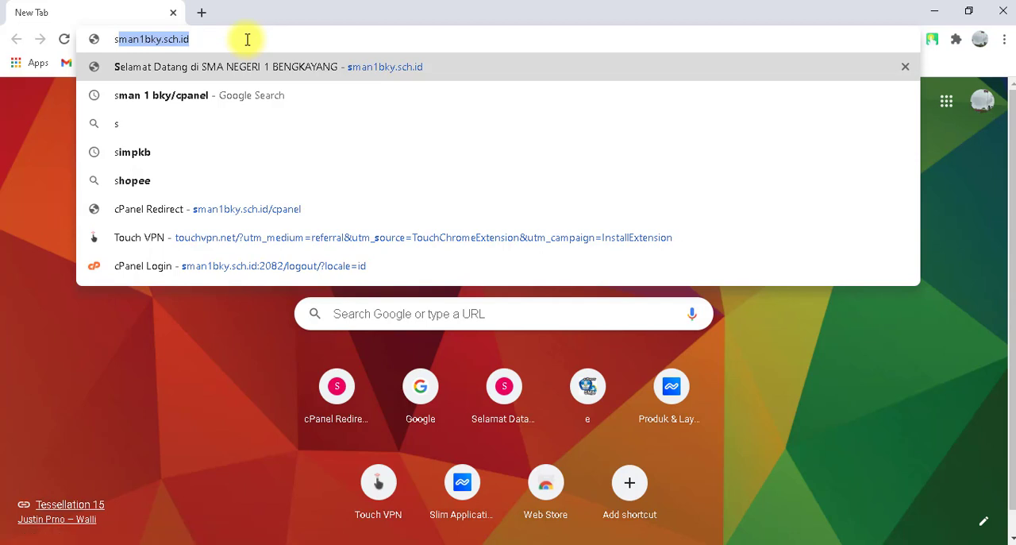
pyautogui.press('End')
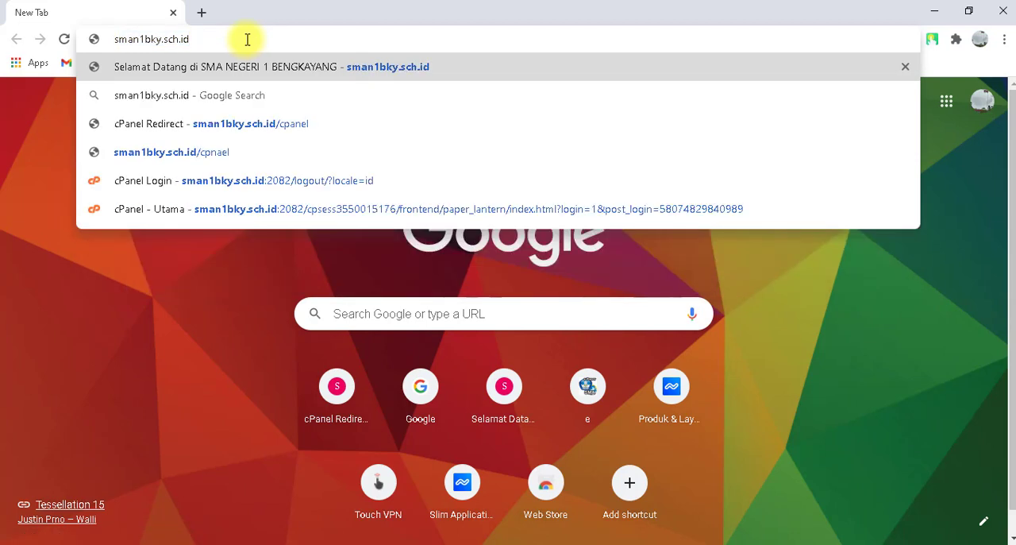
pyautogui.write(':')
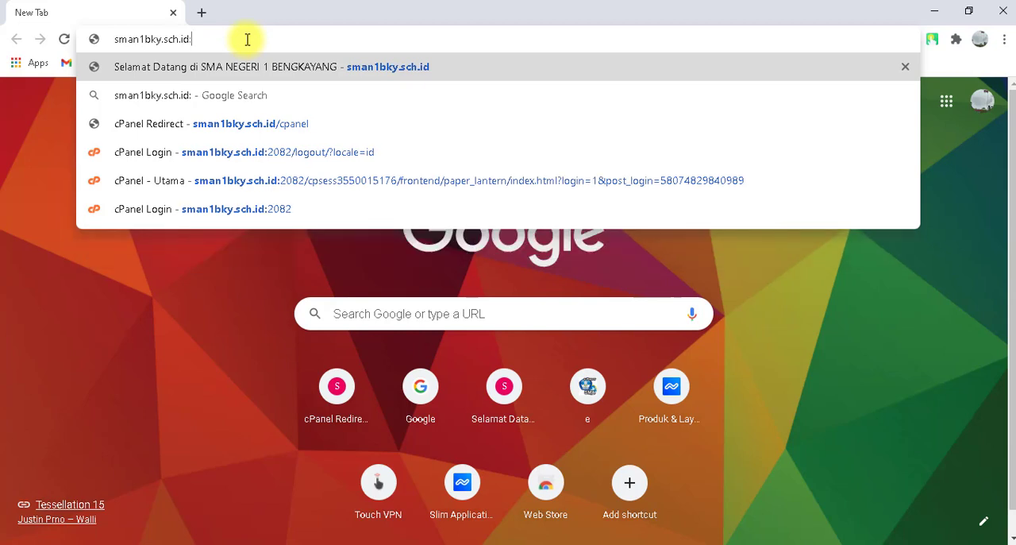
pyautogui.press('BackSpace')
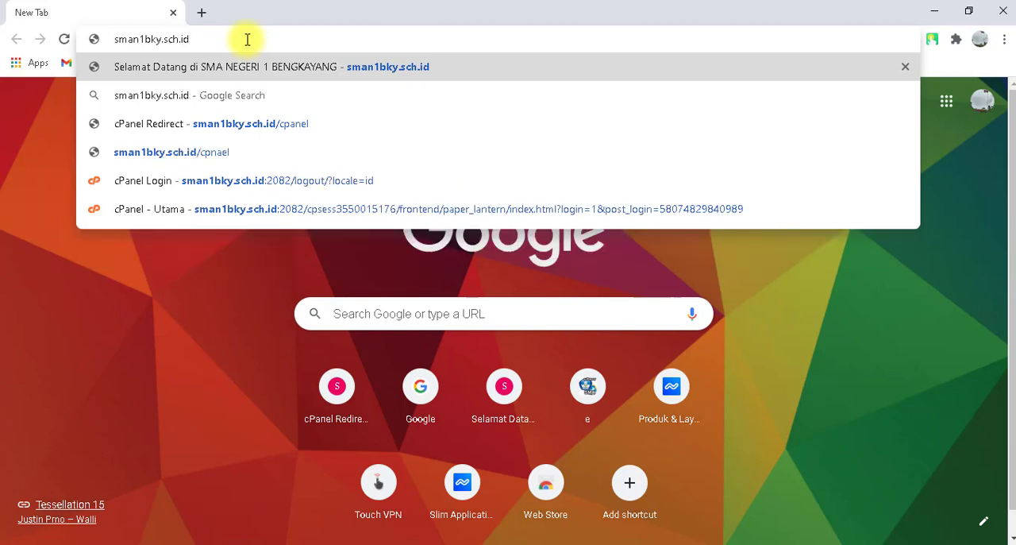
pyautogui.write('/')
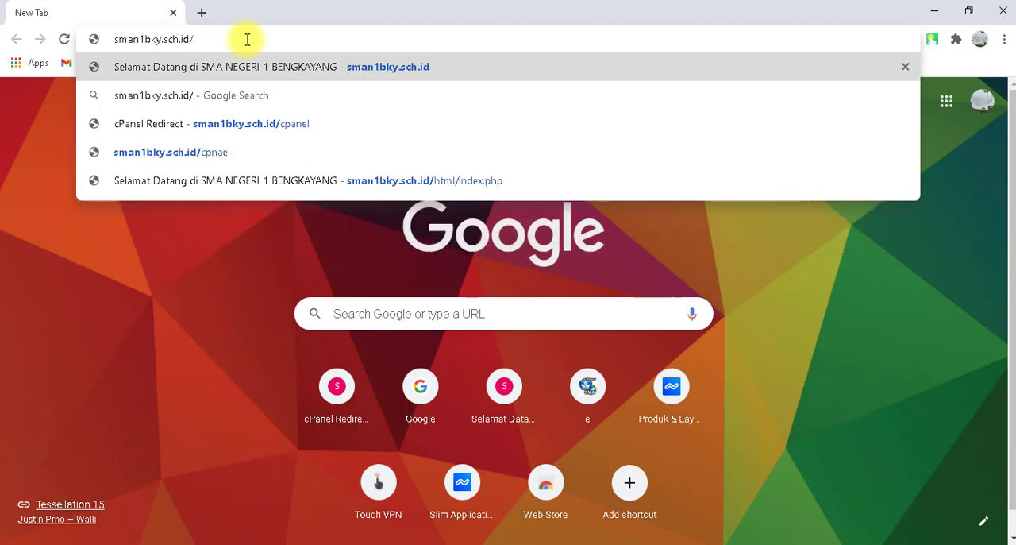
pyautogui.write('cpa')
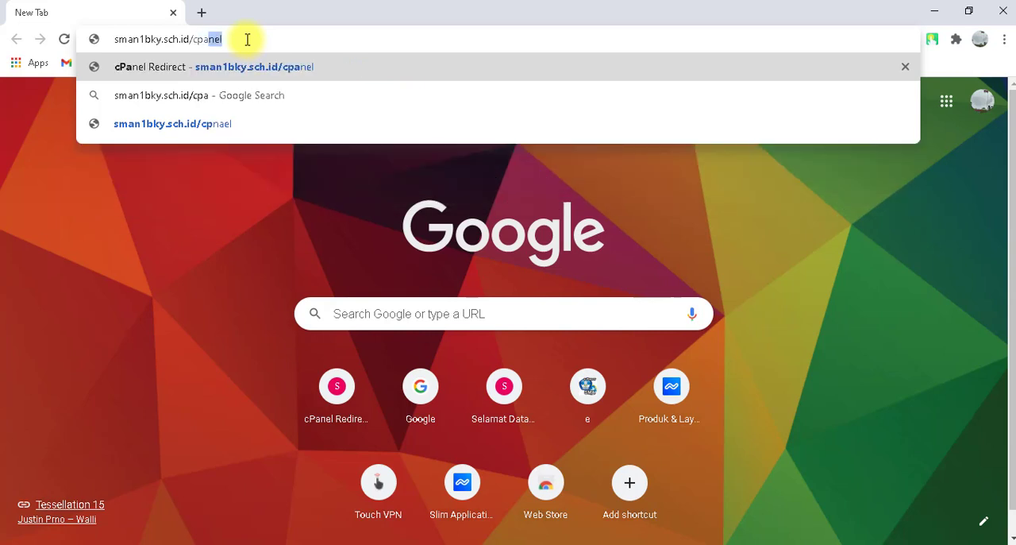
pyautogui.write('nel')
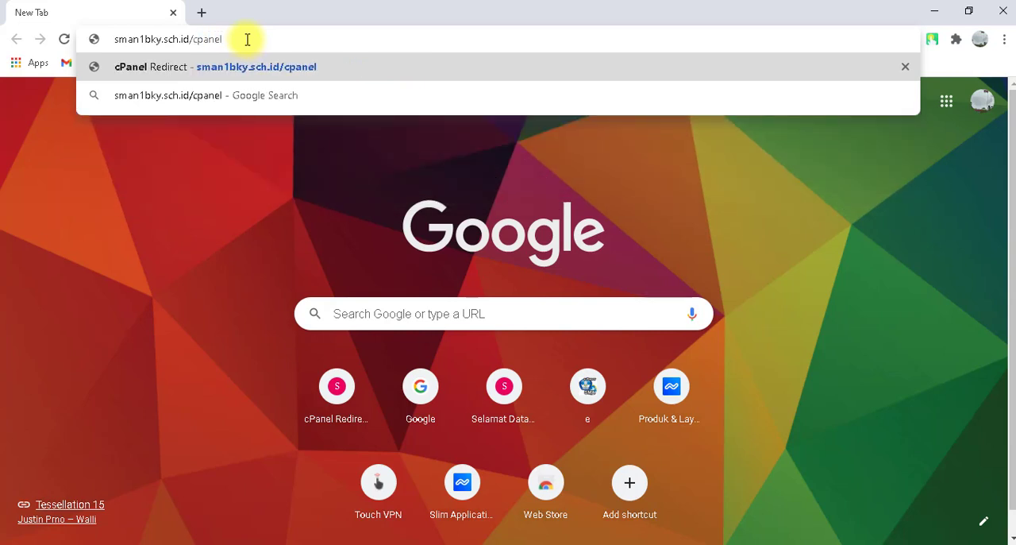
pyautogui.press('Return')
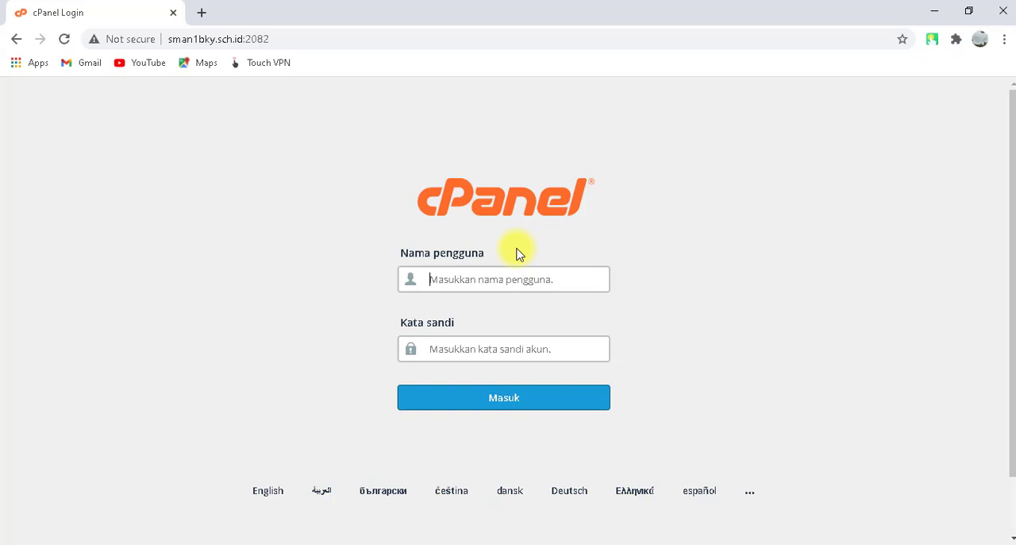
# Enter the account username in the cPanel login form.
pyautogui.write('u551')
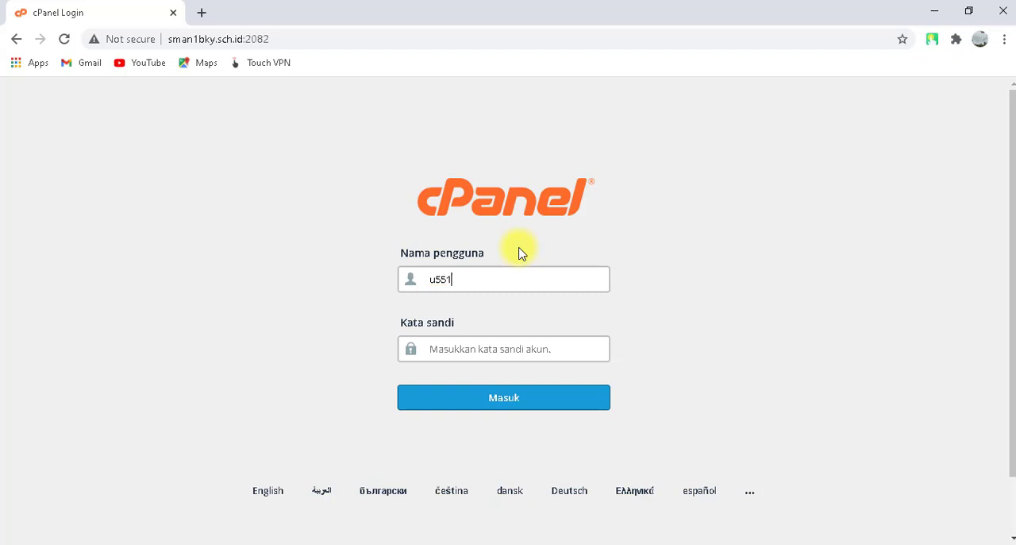
# Complete the account username, enter the account password, and log in to cPanel.
pyautogui.write('6343')
pyautogui.press('Tab')
pyautogui.write('••')
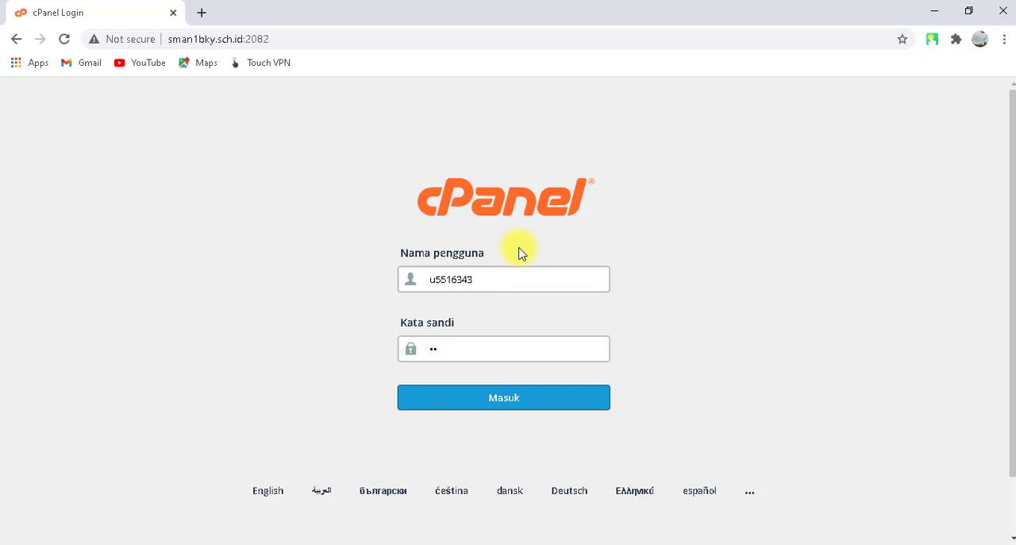
pyautogui.write('••••••••••')
pyautogui.press('Return')
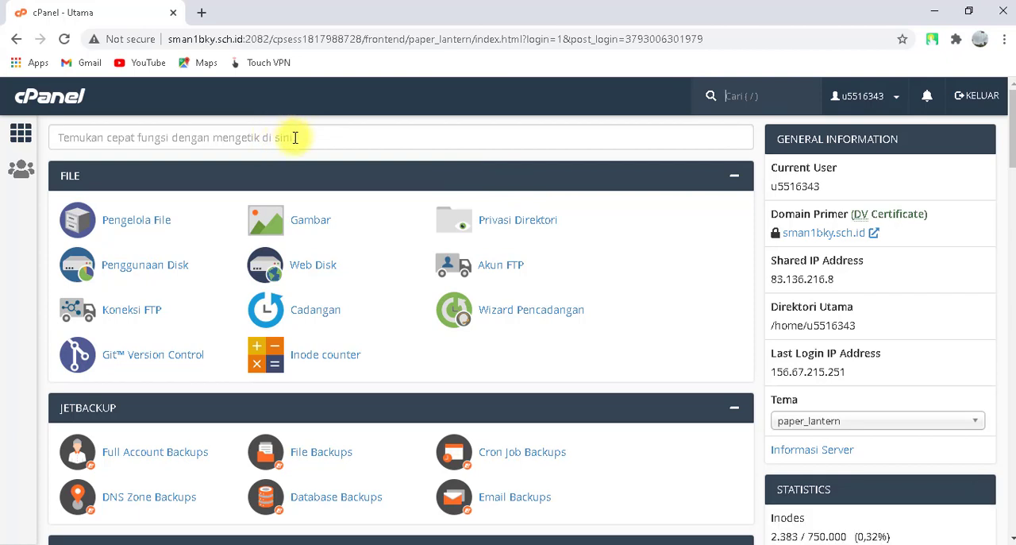
# Search the cPanel functions for "zone" and open the Zone Editor.
pyautogui.click(293, 136)
pyautogui.write('z')
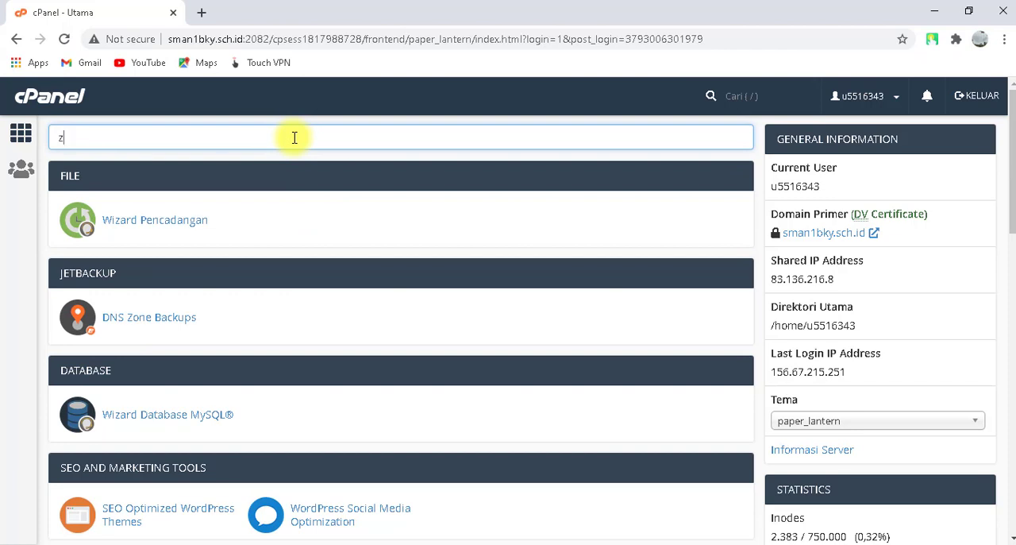
pyautogui.write('one')
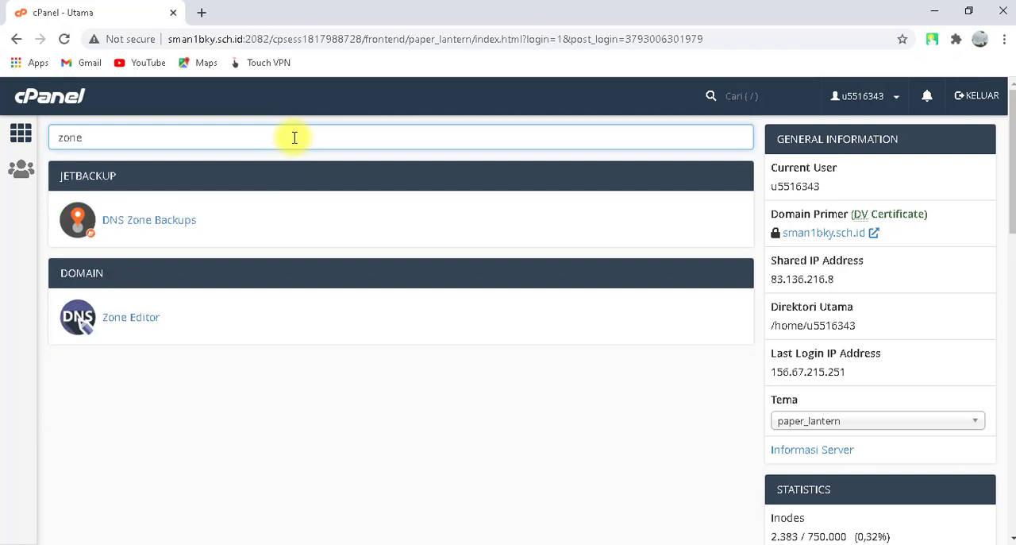
pyautogui.click(114, 317)
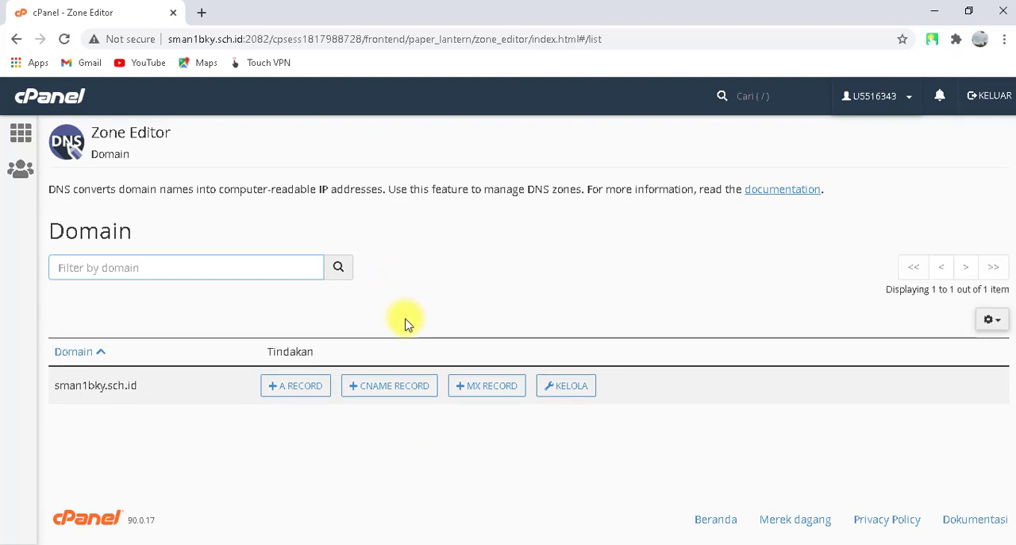
pyautogui.click(292, 386)
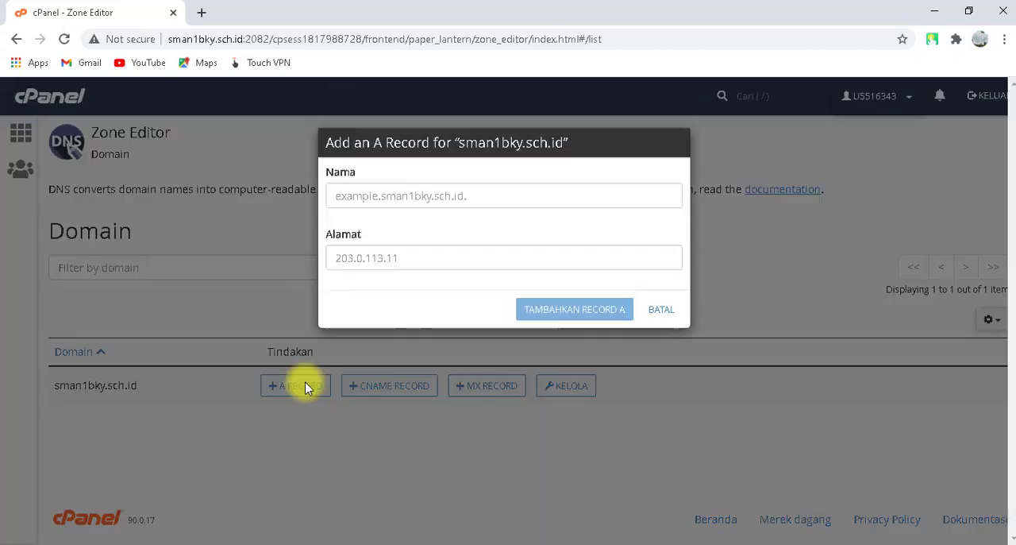
pyautogui.click(379, 200)
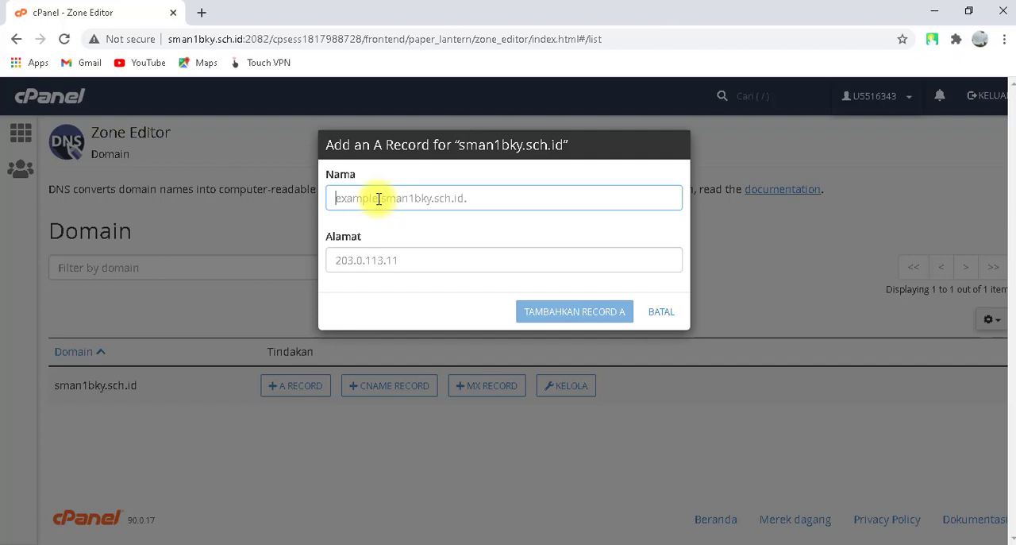
pyautogui.write('eraporonline.')
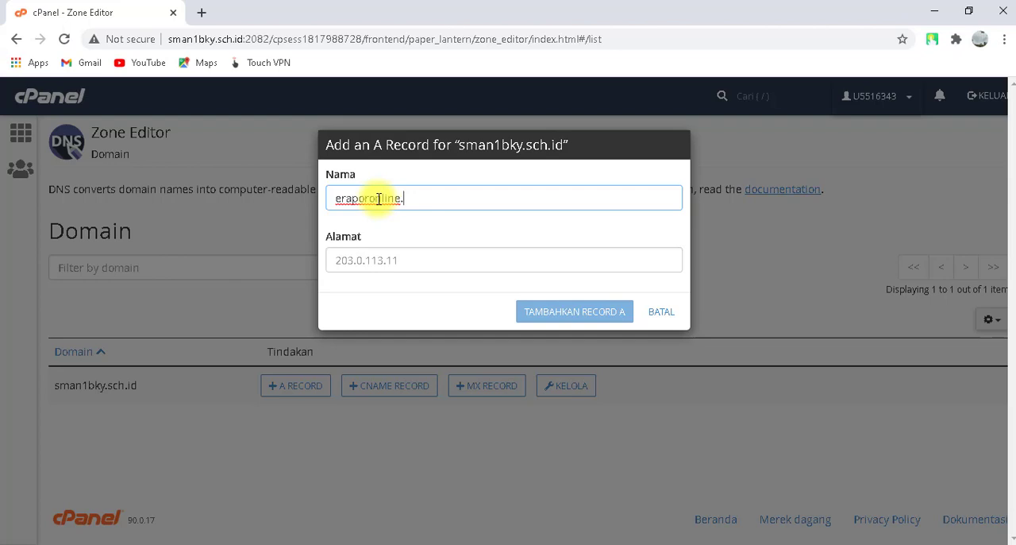
pyautogui.write('sman1bky.sch.id')
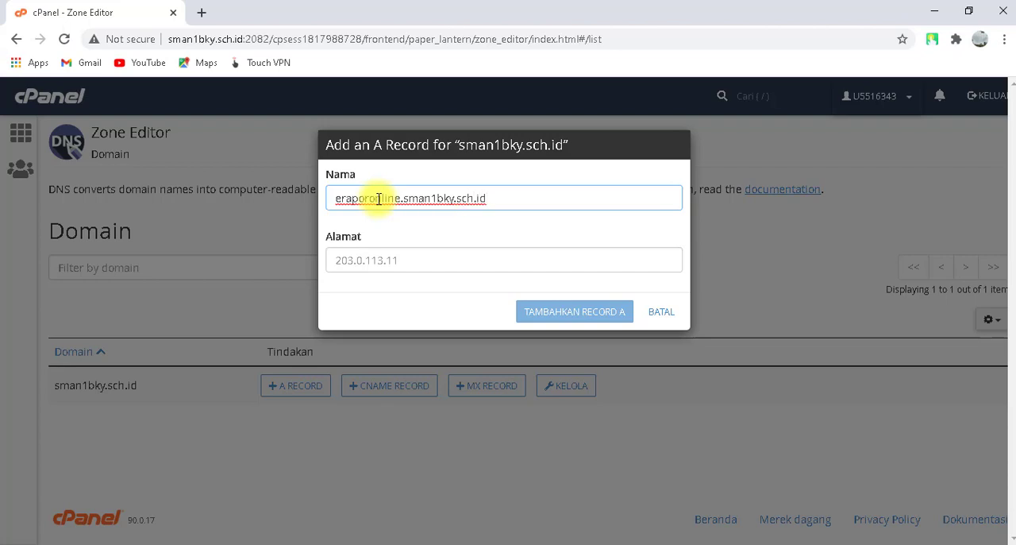
pyautogui.click(397, 261)
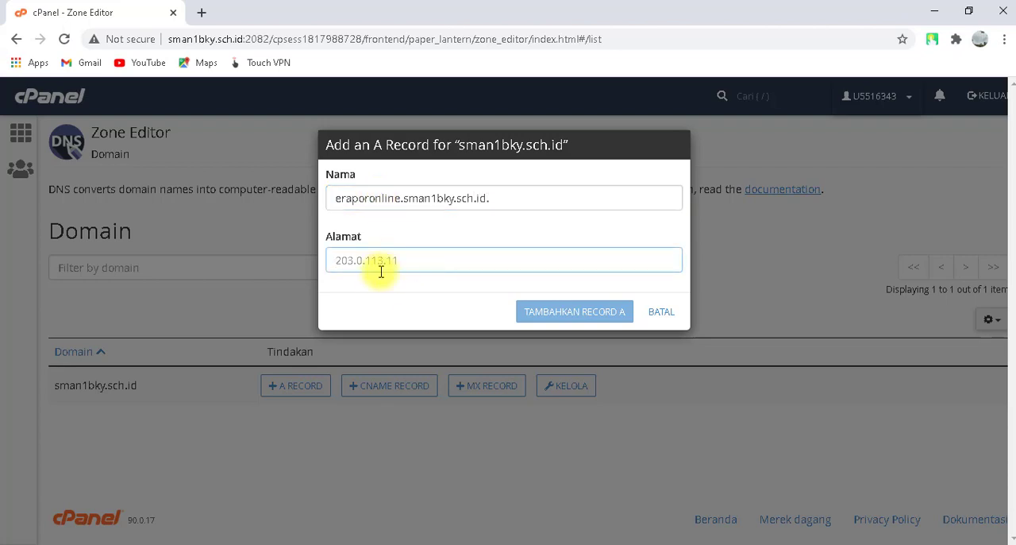
pyautogui.click(516, 203)
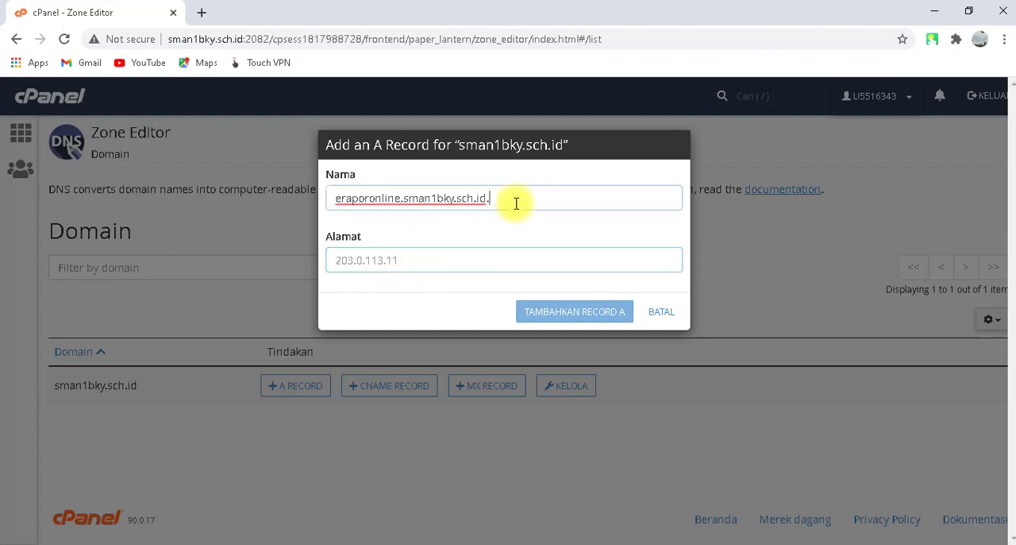
pyautogui.click(433, 269)
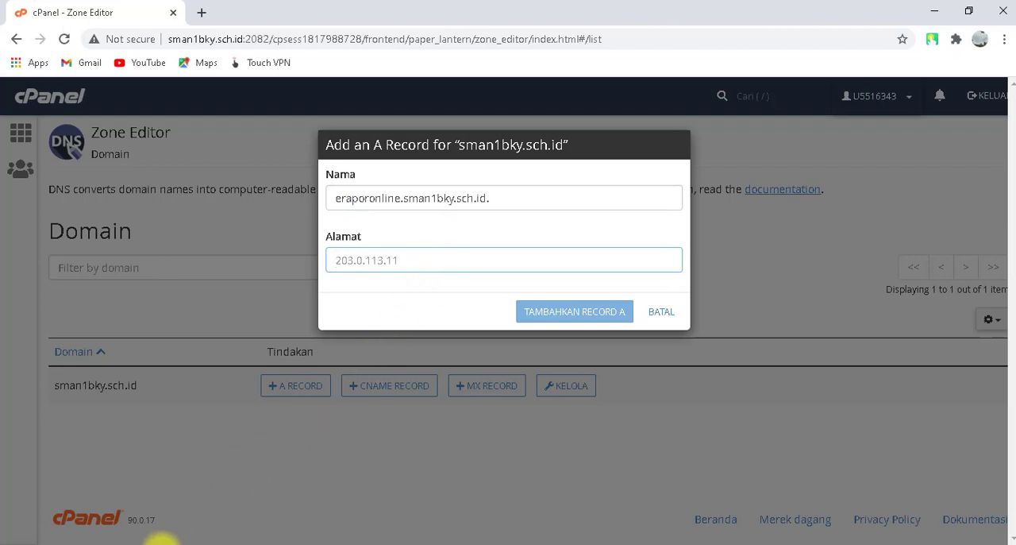
# Copy the Wi-Fi adapter's IPv4 address from the Command Prompt's ipconfig output and return to the Zone Editor in Chrome.
pyautogui.click(163, 543)
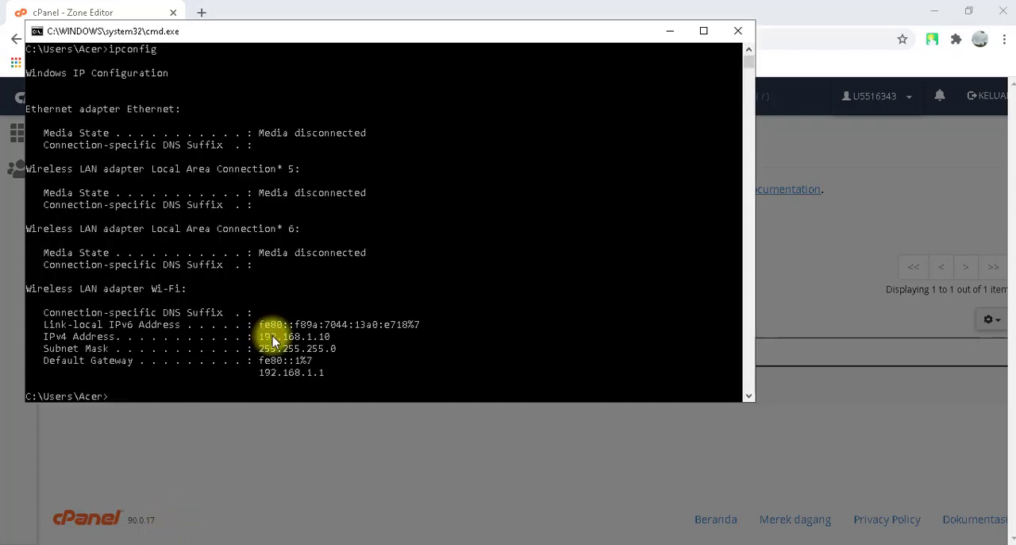
pyautogui.moveTo(259, 336); pyautogui.dragTo(330, 343)
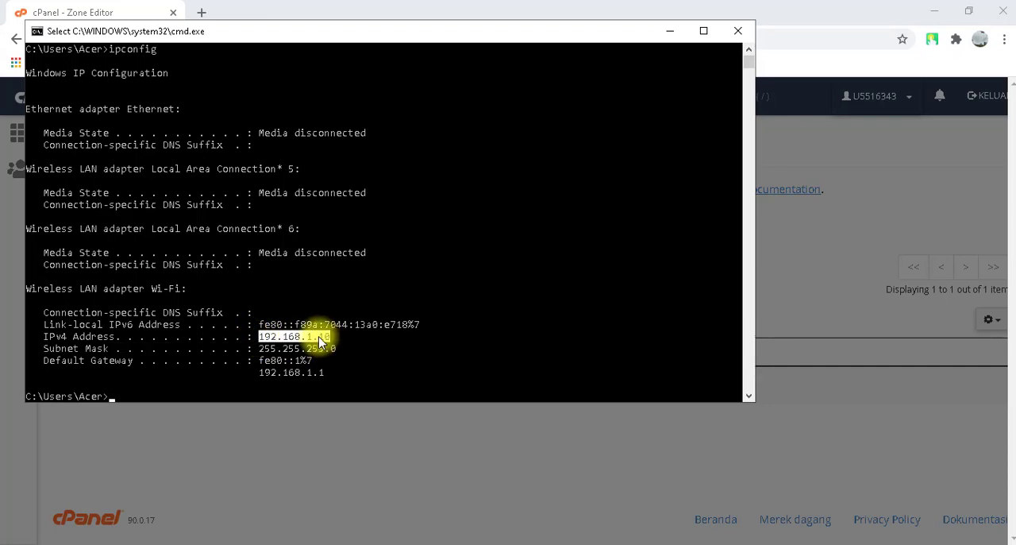
pyautogui.hotkey('ctrl', 'c')
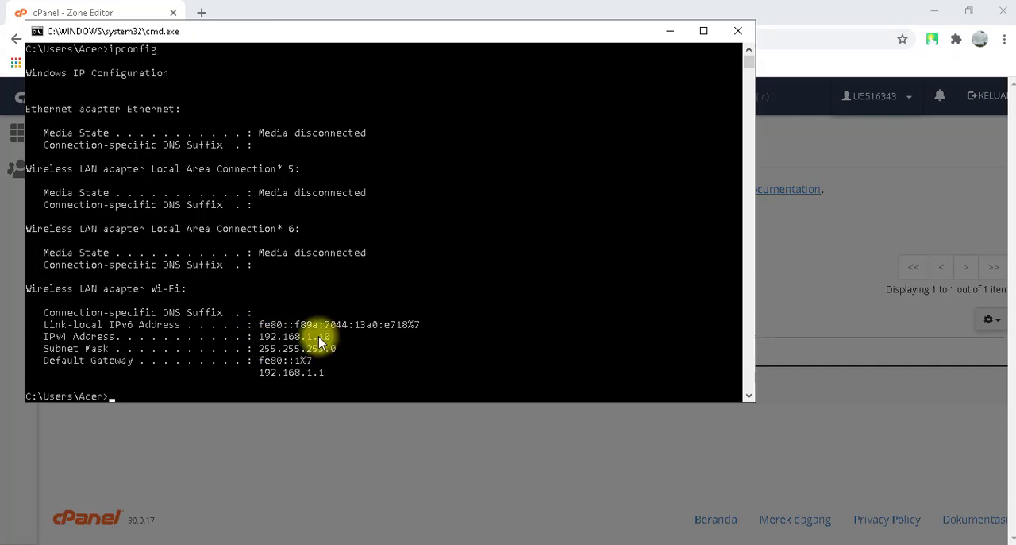
pyautogui.moveTo(261, 339); pyautogui.dragTo(331, 343)
pyautogui.rightClick(341, 352)
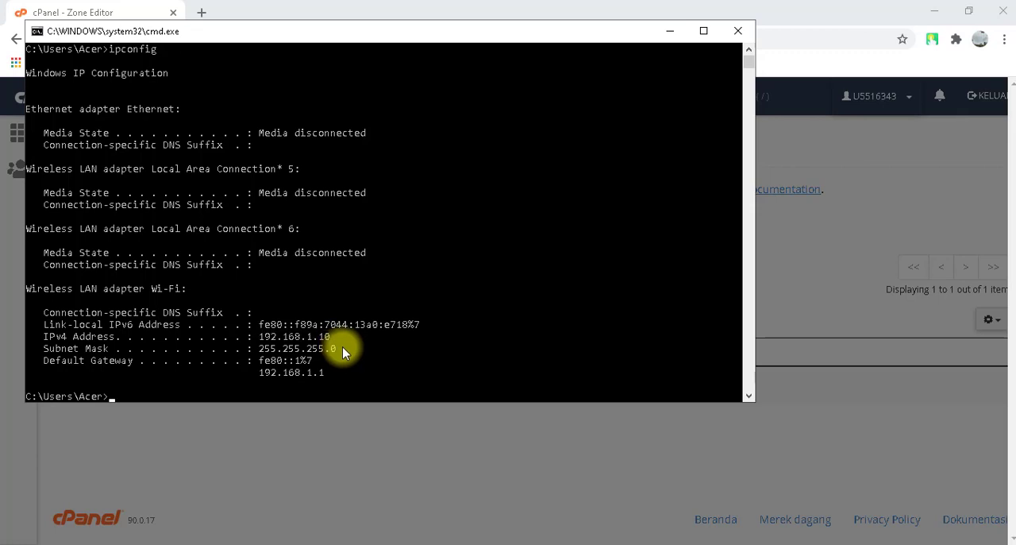
pyautogui.click(349, 426)
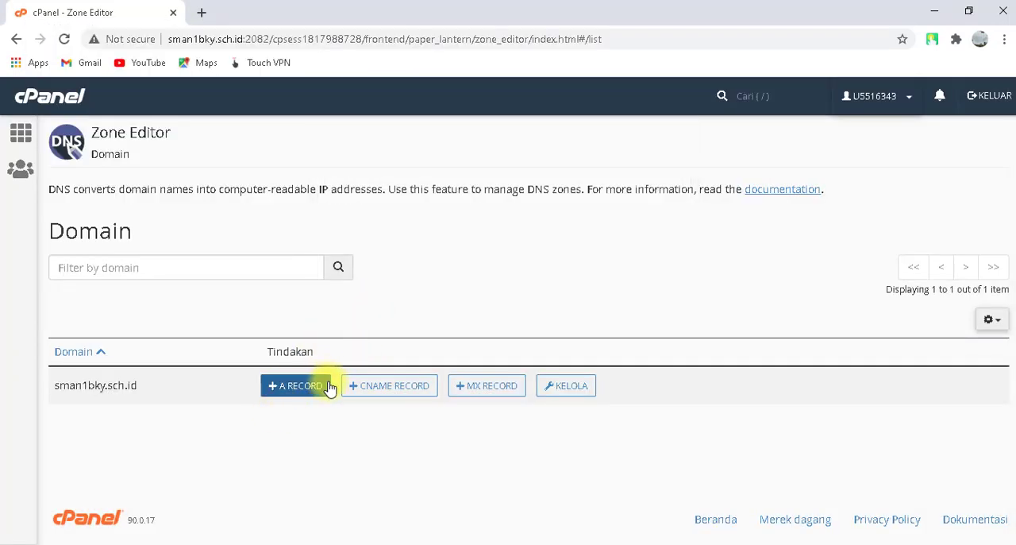
# Start a new A record for sman1bky.sch.id with the name eraporonline.sman1bky.sch.id.
pyautogui.click(313, 390)
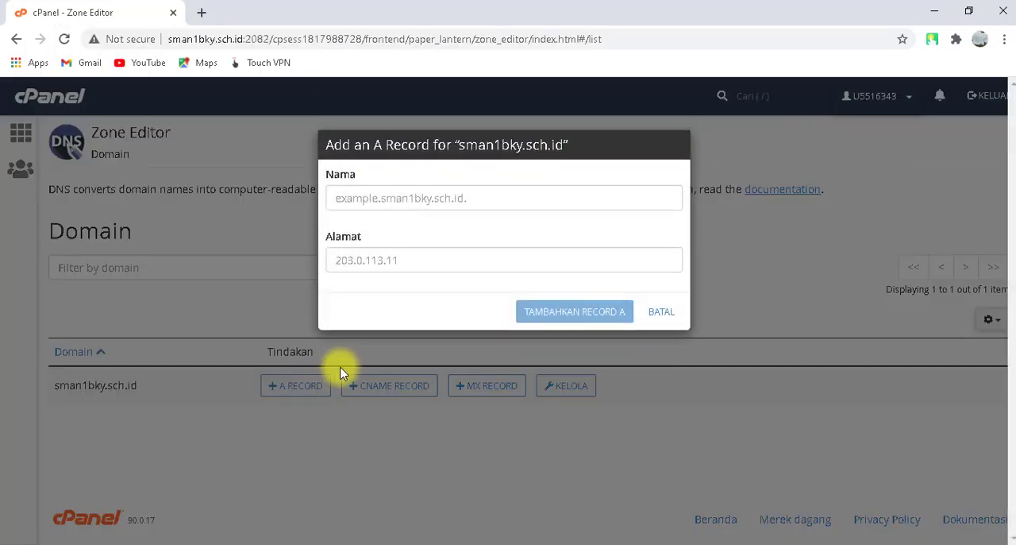
pyautogui.click(414, 194)
pyautogui.write('era')
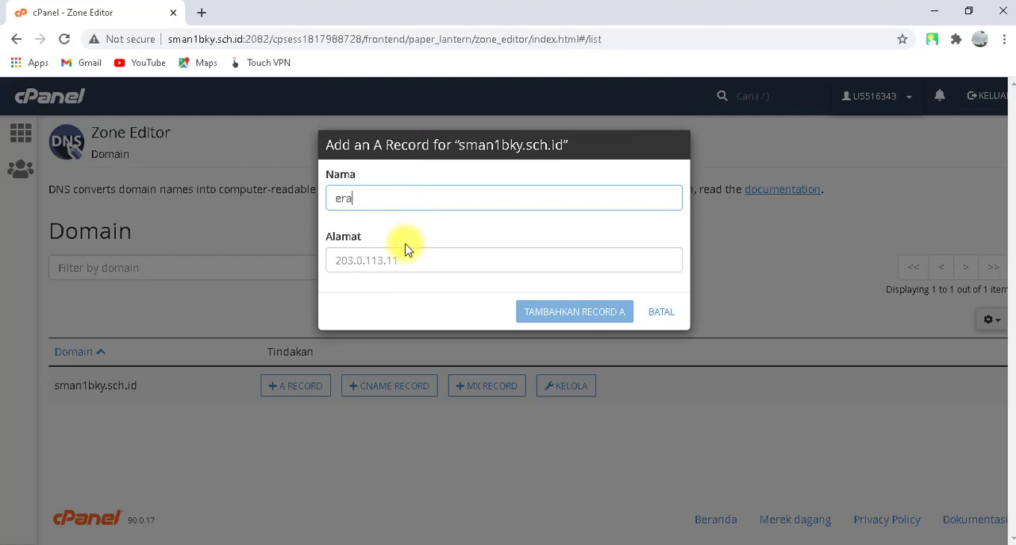
pyautogui.write('por')
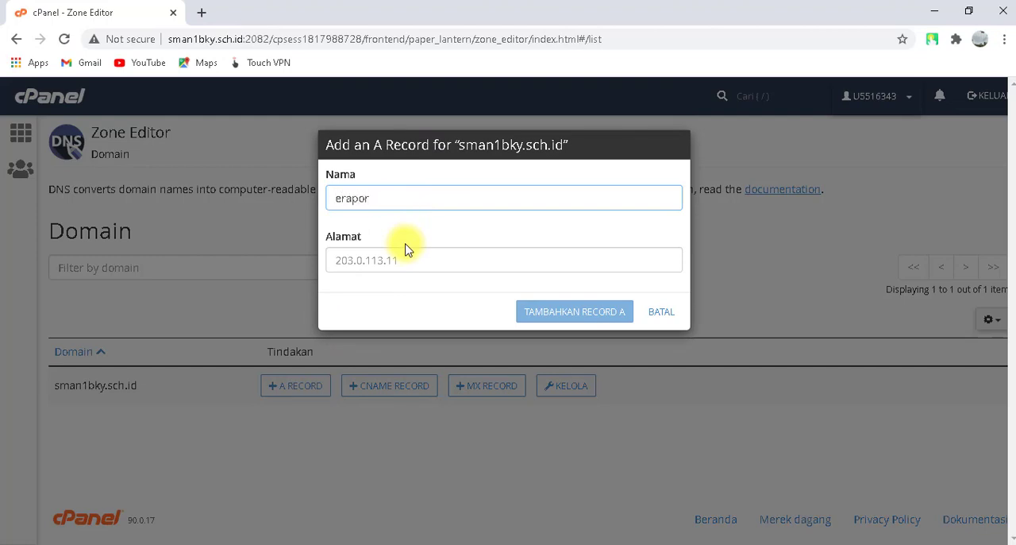
pyautogui.write('online.sman1')
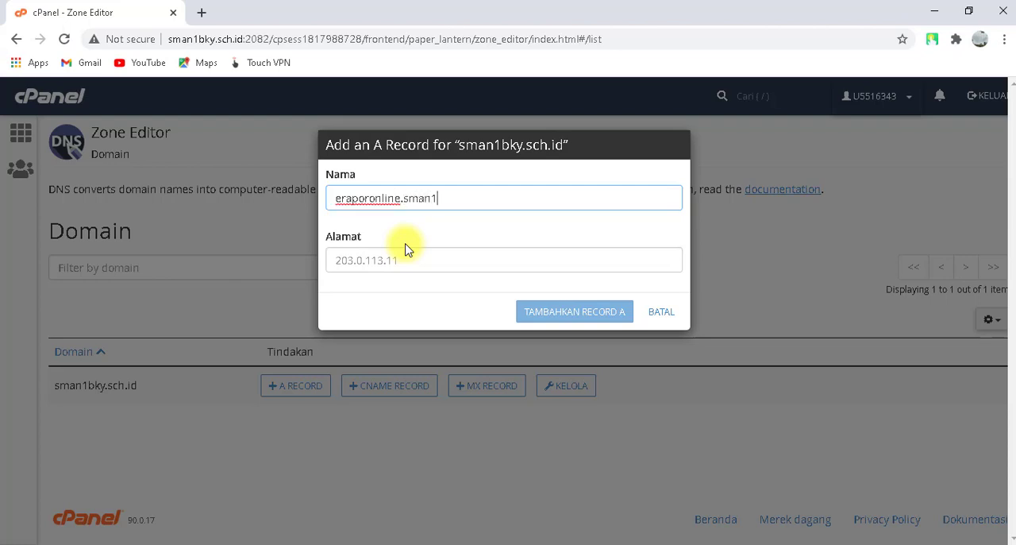
pyautogui.write('bky.sch.id')
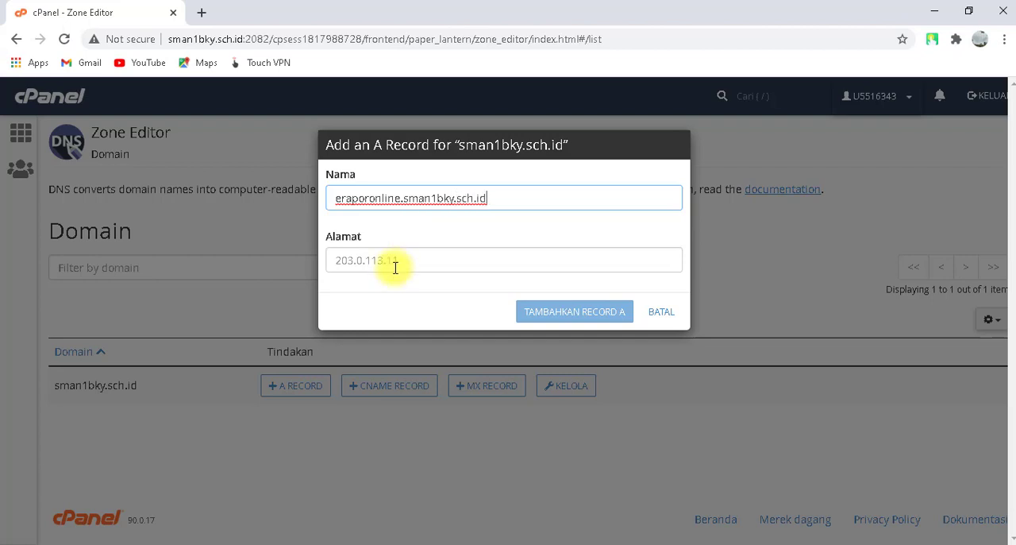
pyautogui.write('.')
# Set the A record's address to the copied IP 192.168.1.10 and add the record.
pyautogui.click(383, 261)
pyautogui.write('192.168.1.10')
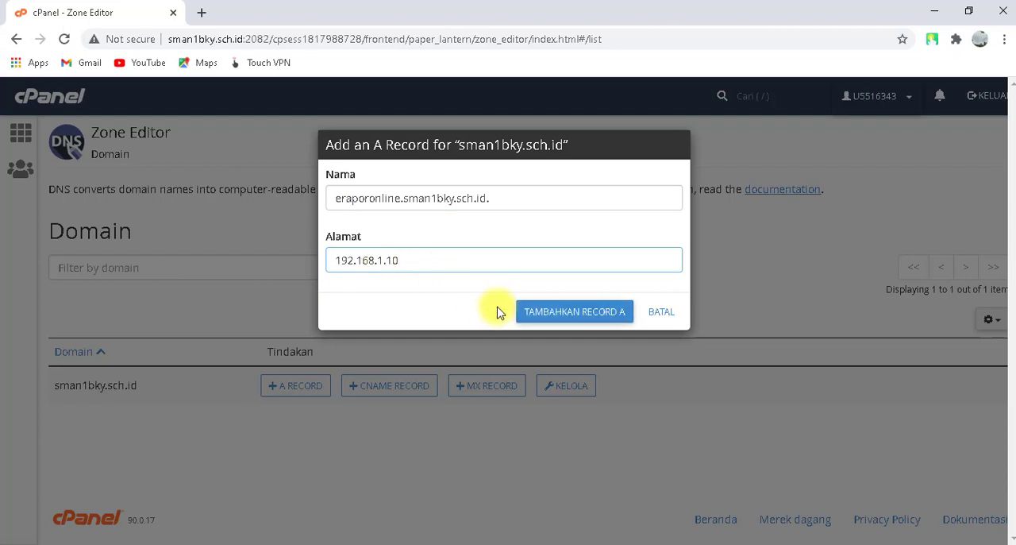
pyautogui.click(572, 316)
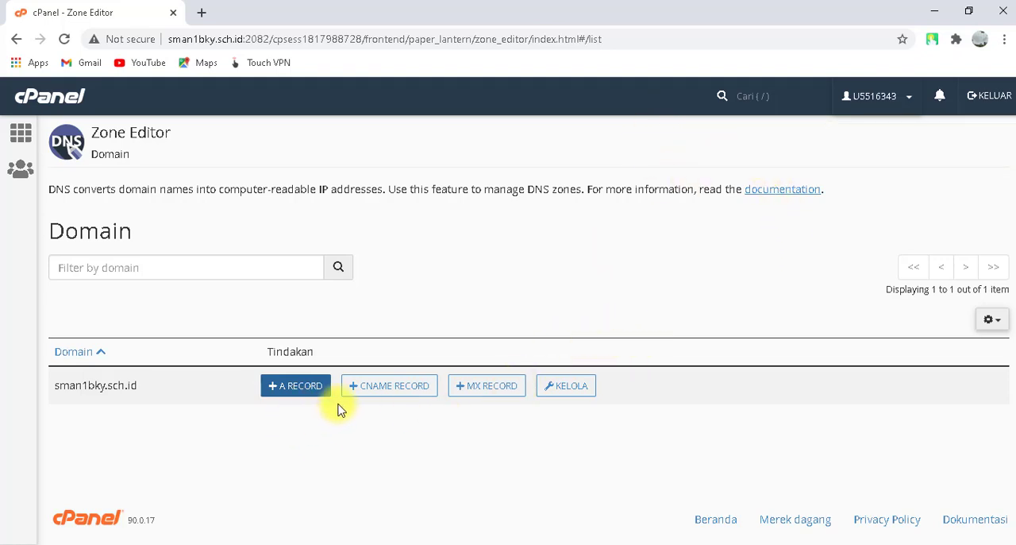
# Open the zone records of sman1bky.sch.id, filter them to type A, and check the entry for eraporonline.
pyautogui.click(569, 391)
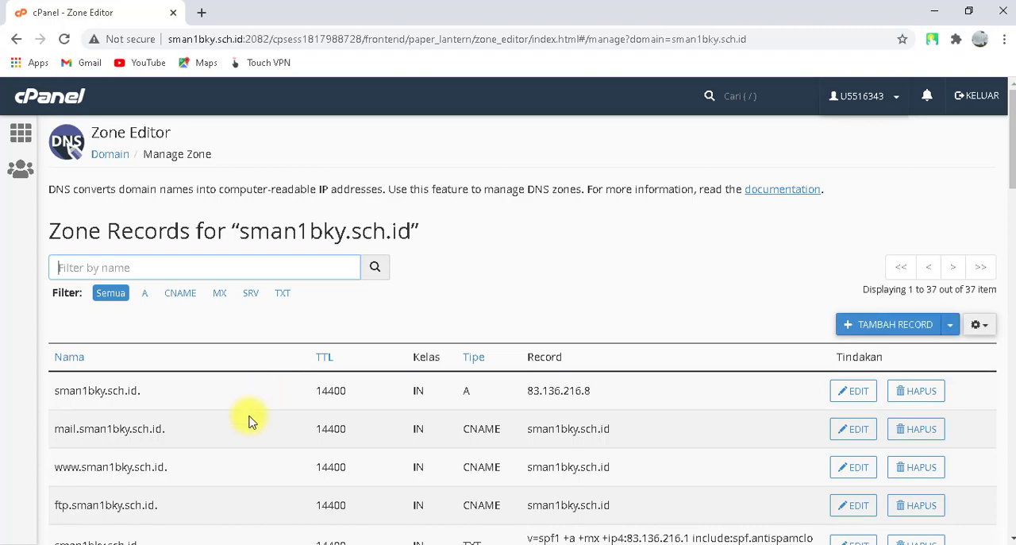
pyautogui.scroll(-7, 249, 421)
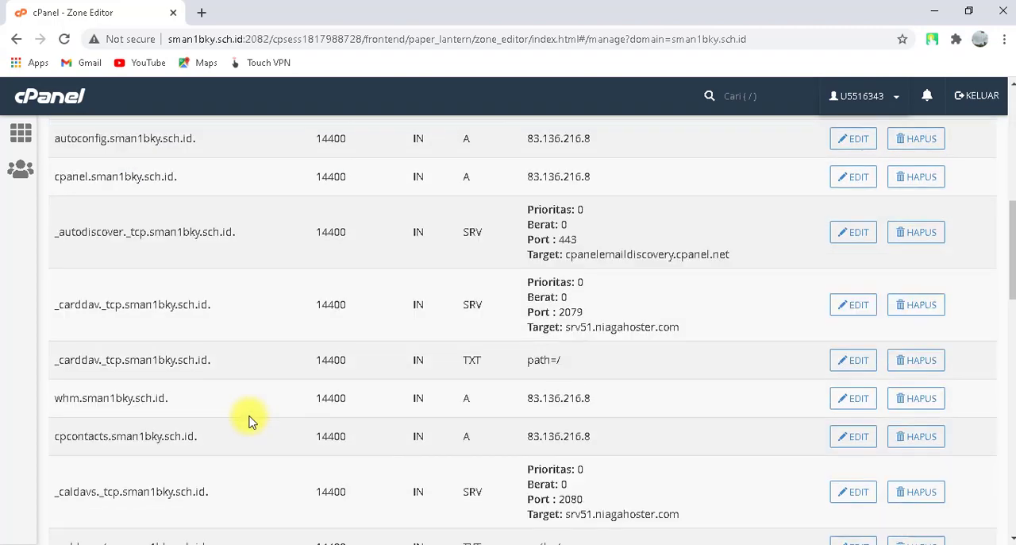
pyautogui.scroll(-7, 248, 421)
pyautogui.scroll(15, 248, 421)
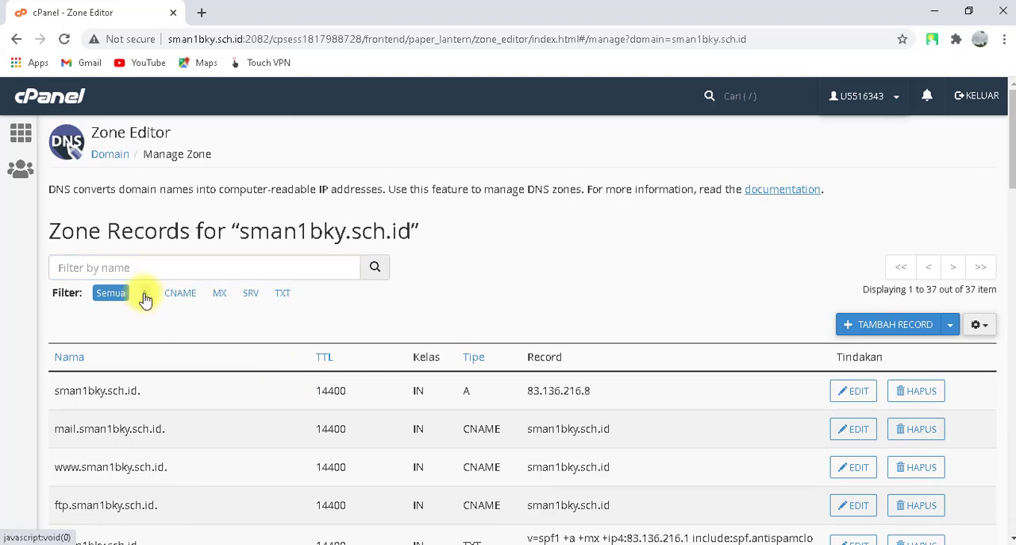
pyautogui.click(143, 293)
pyautogui.scroll(-2, 322, 390)
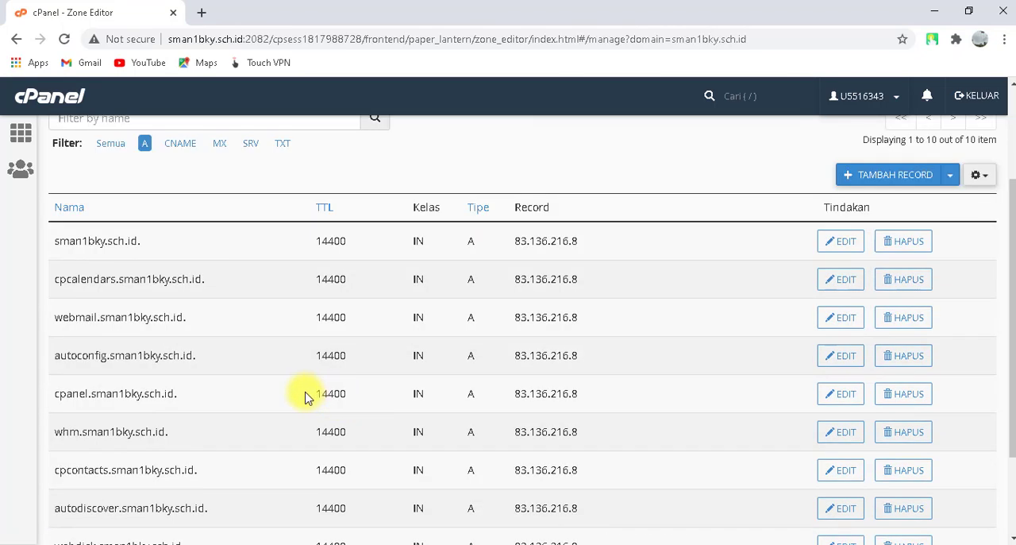
pyautogui.scroll(-2, 308, 394)
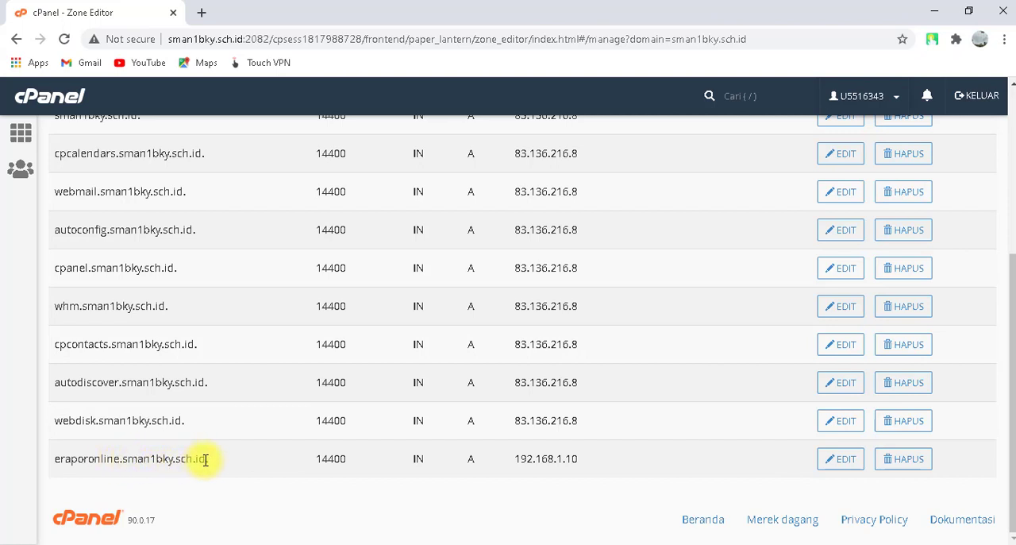
pyautogui.scroll(2, 215, 458)
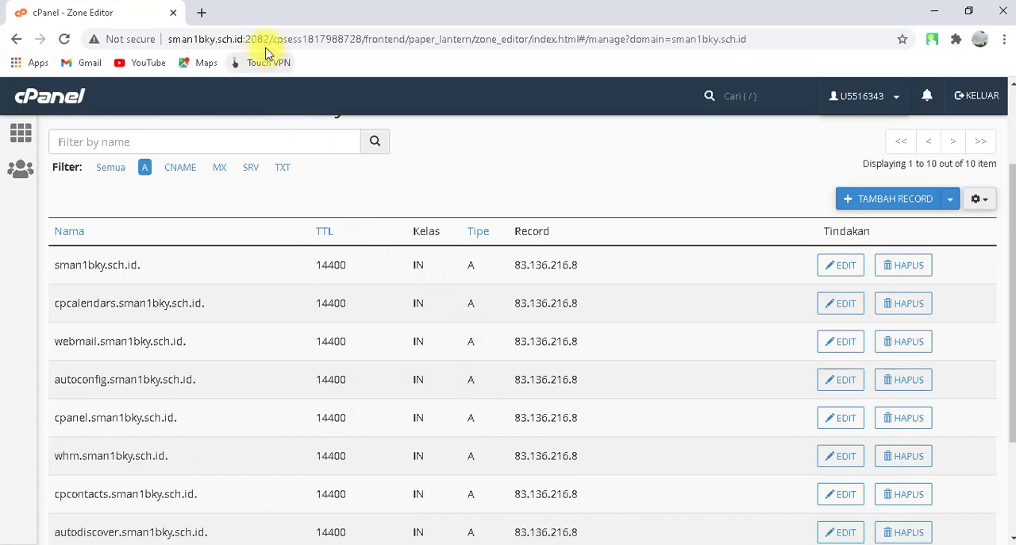
# Load eraporonline.sman1bky.sch.id:5739 in a new browser tab to test the subdomain.
pyautogui.click(201, 13)
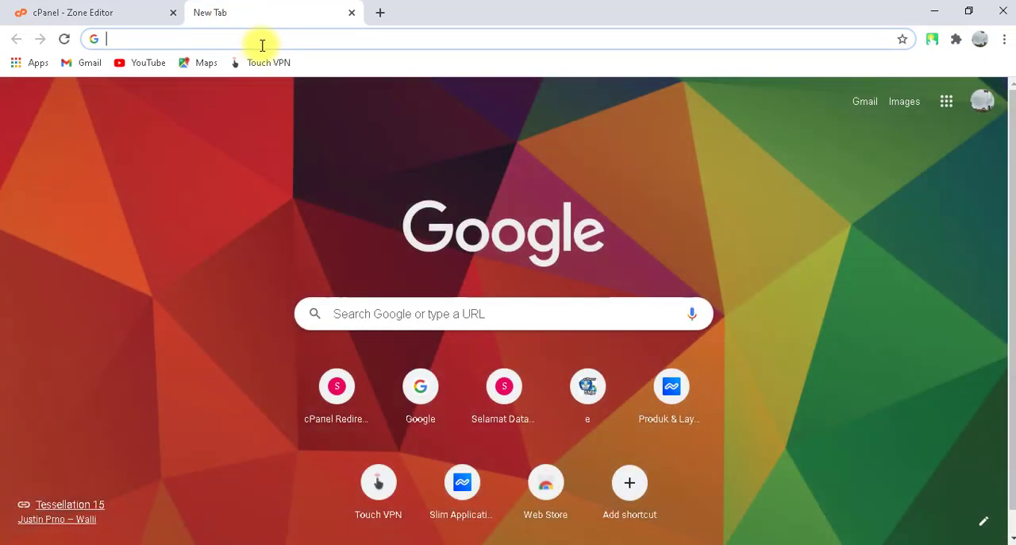
pyautogui.write('era')
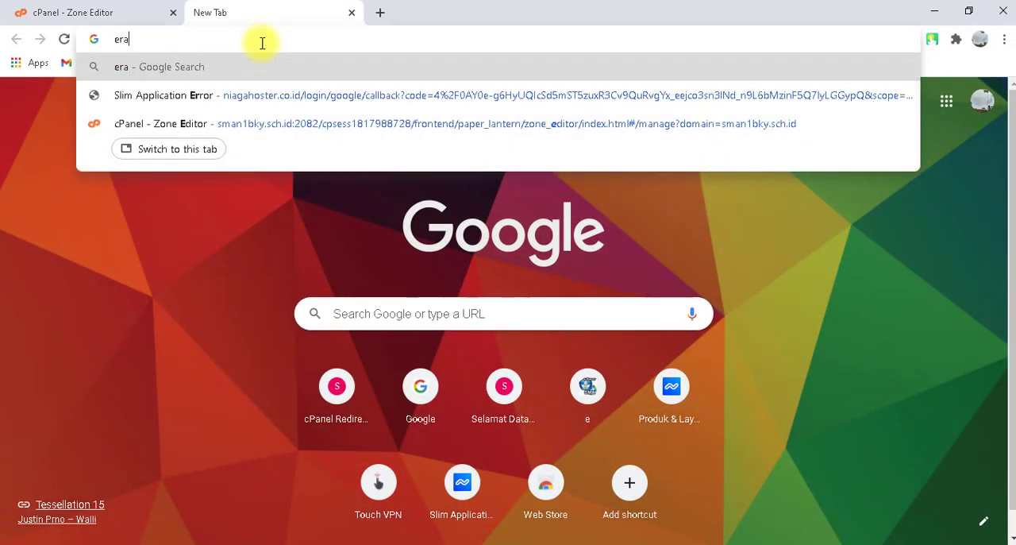
pyautogui.write('poron')
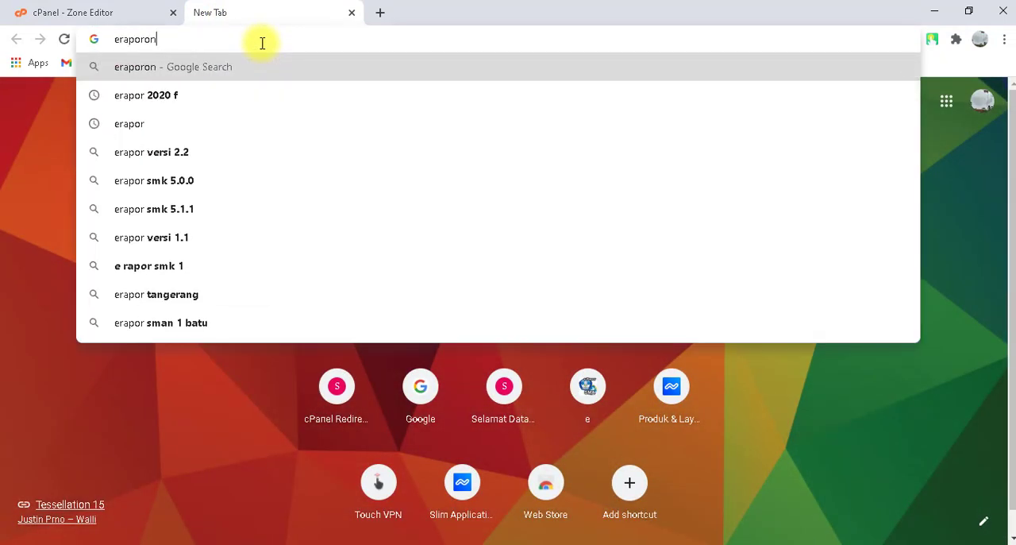
pyautogui.write('line.')
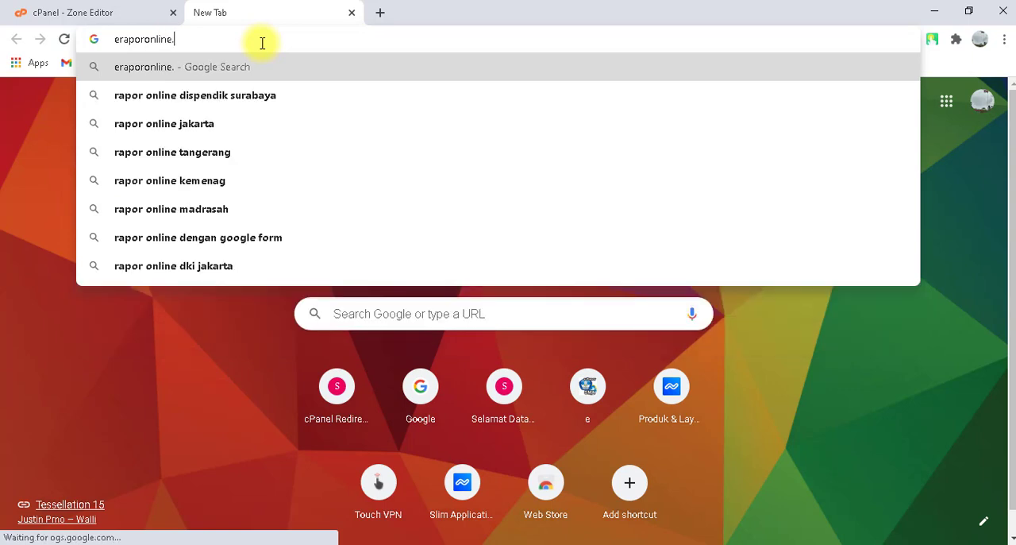
pyautogui.write('sman1bky')
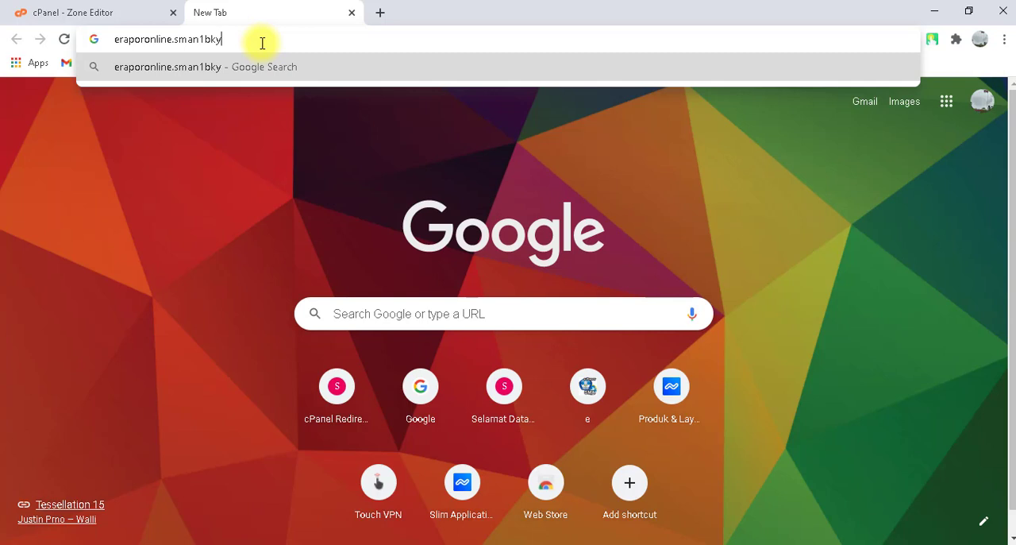
pyautogui.write('.sch')
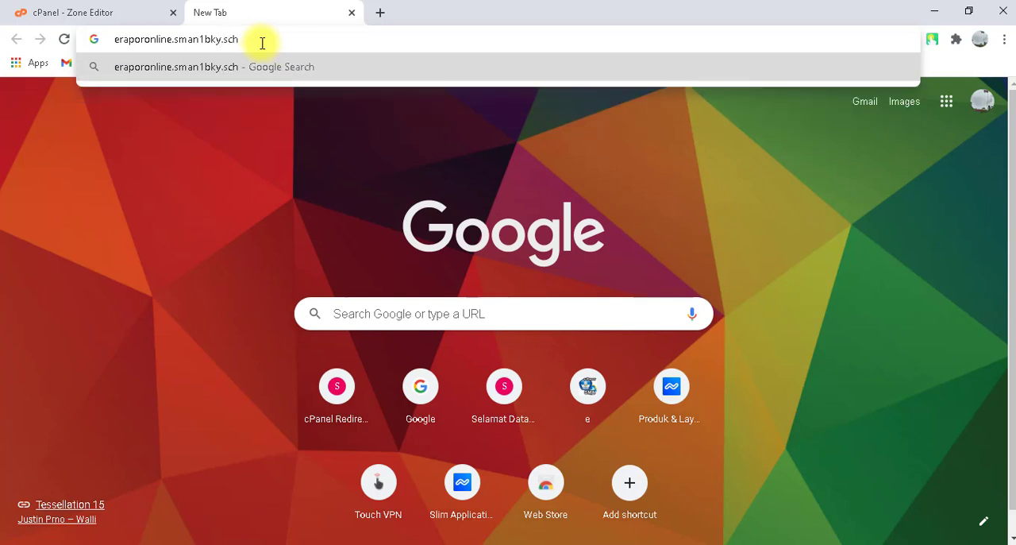
pyautogui.write('.id')
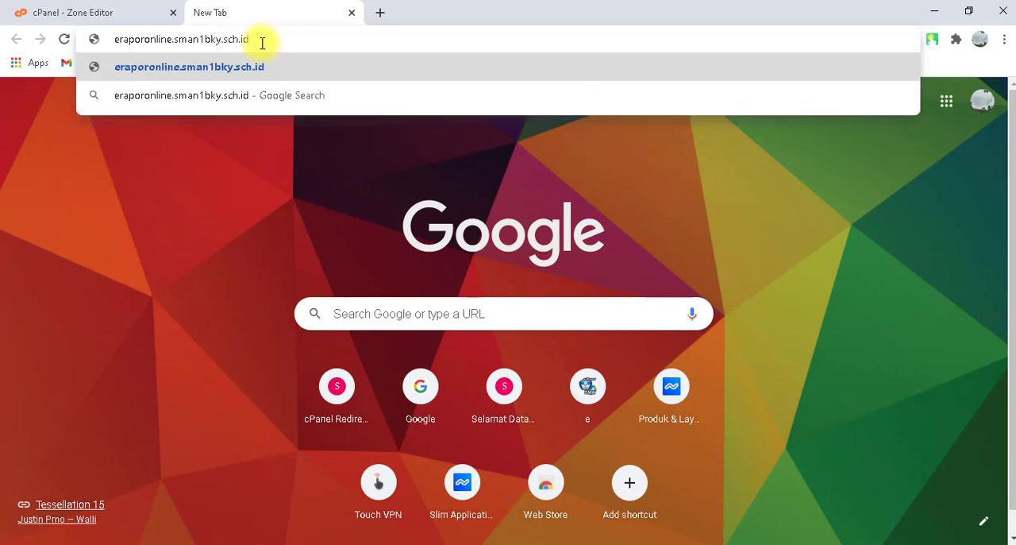
pyautogui.write(':')
pyautogui.press('BackSpace')
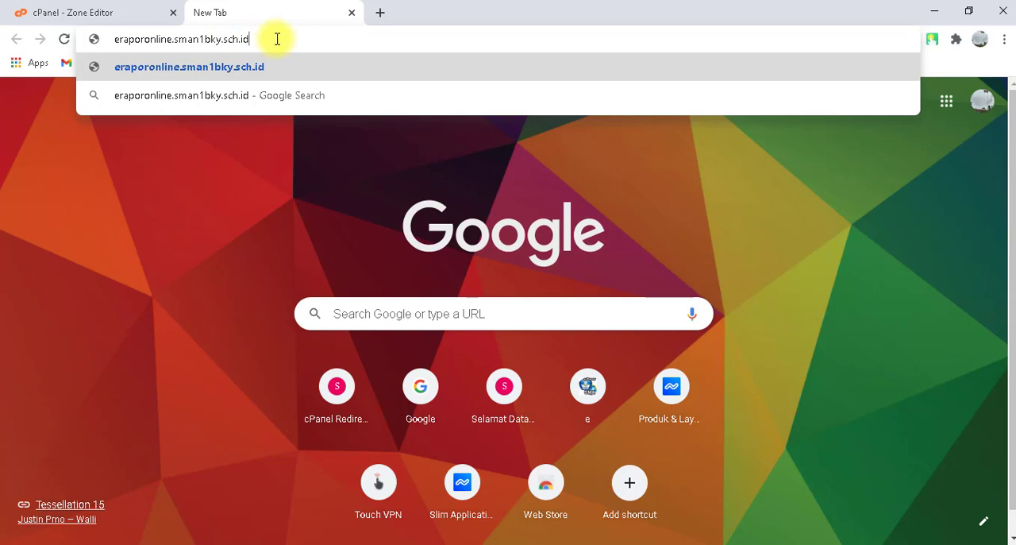
pyautogui.write(':')
pyautogui.write('5739')
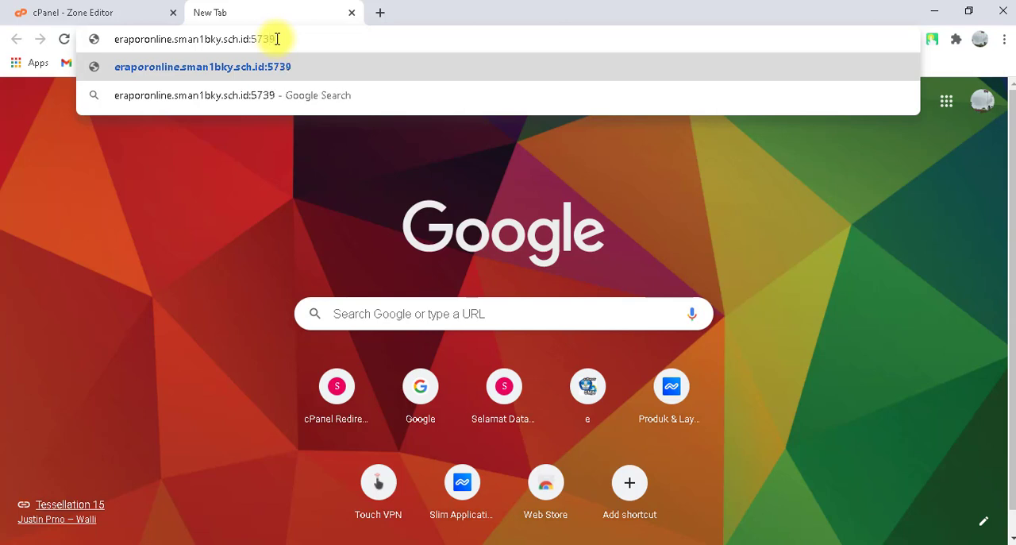
pyautogui.press('Return')
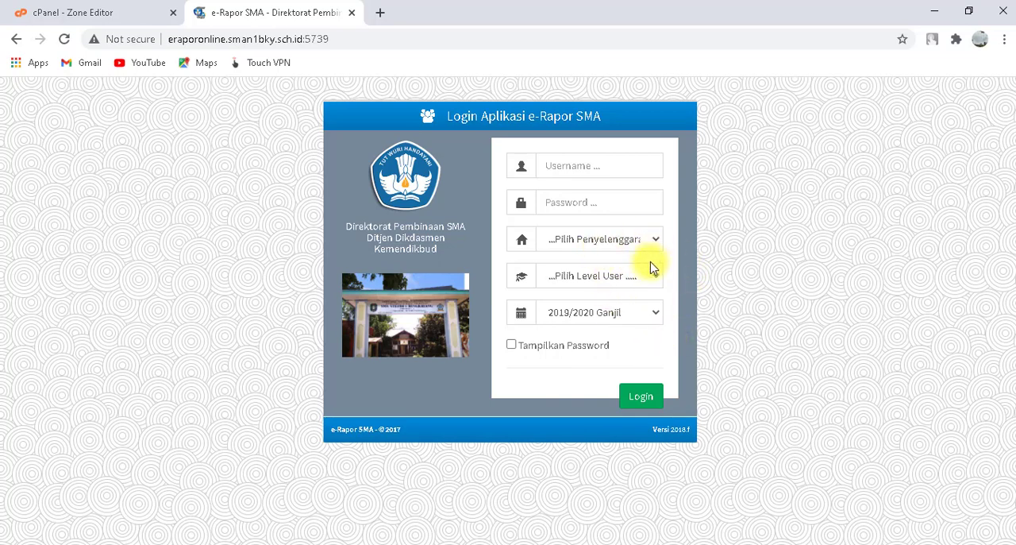
# Enter the username admin and the account password in the e-Rapor SMA login form.
pyautogui.click(594, 166)
pyautogui.write('ad')
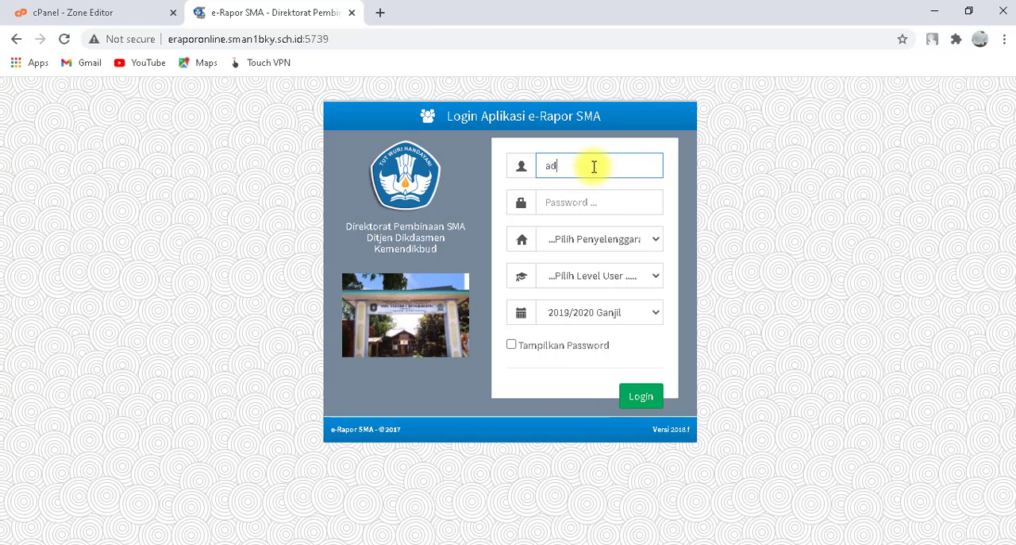
pyautogui.write('min')
pyautogui.press('Tab')
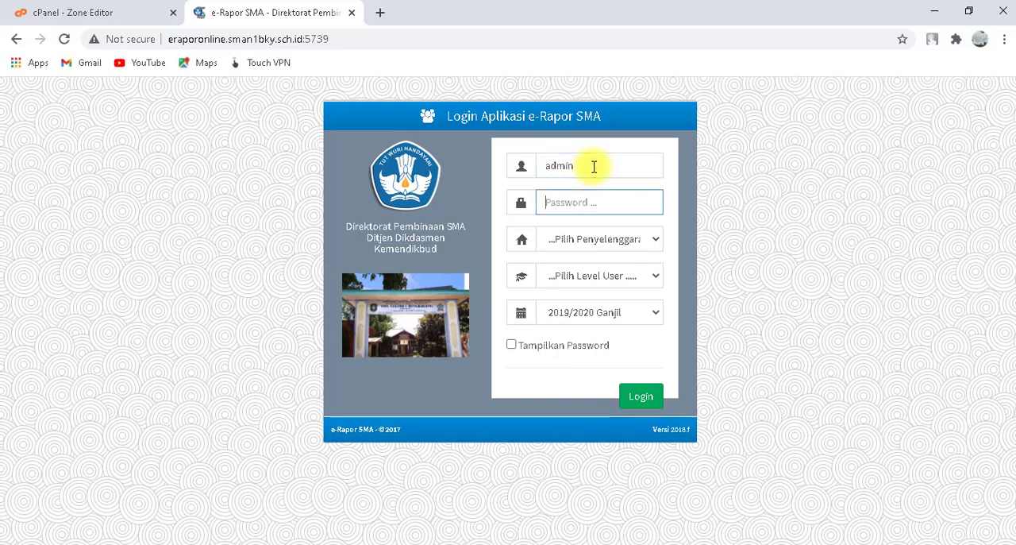
pyautogui.write('••••••••••')
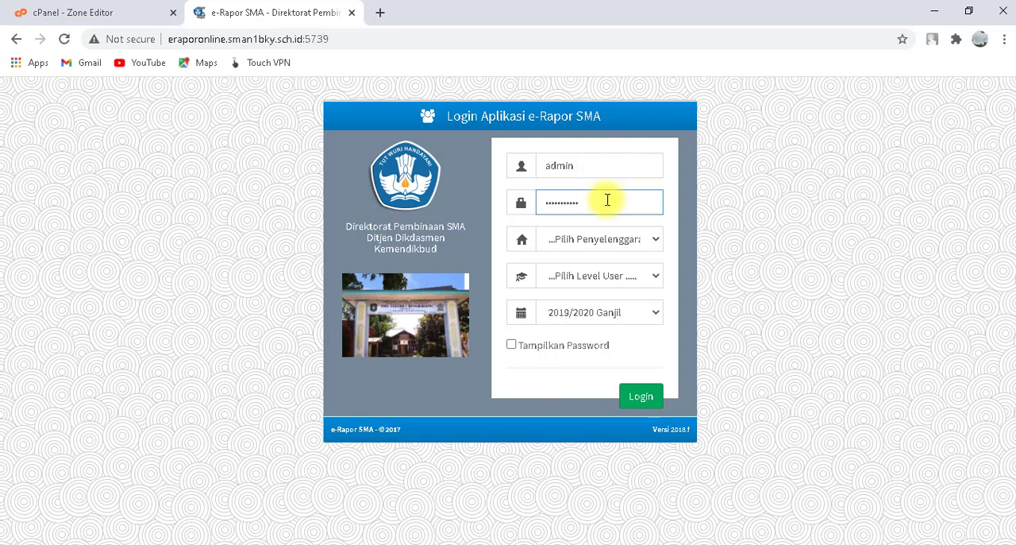
# Choose Sistem Paket as the organisation system and Admin as the user level, and log in to e-Rapor SMA.
pyautogui.click(607, 239)
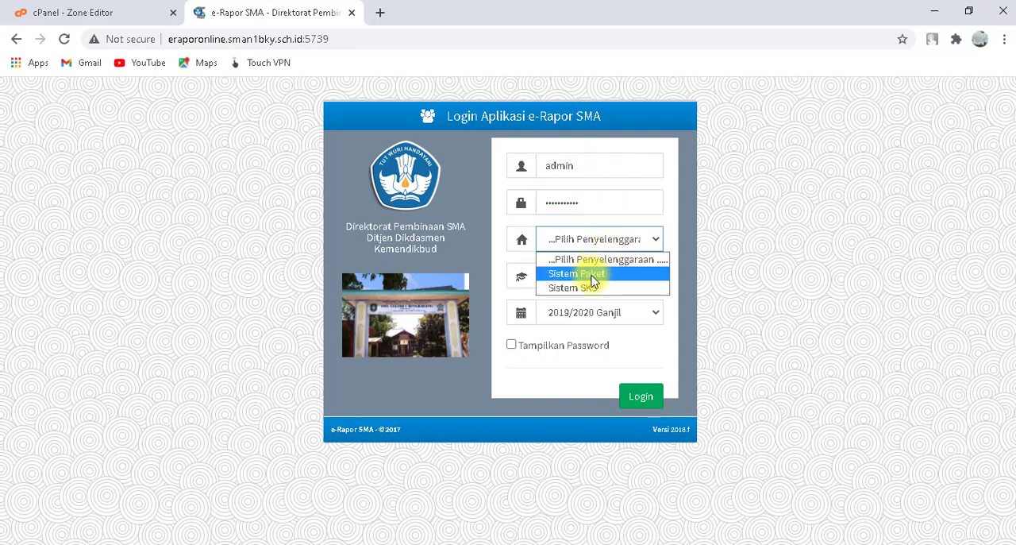
pyautogui.click(591, 275)
pyautogui.click(609, 277)
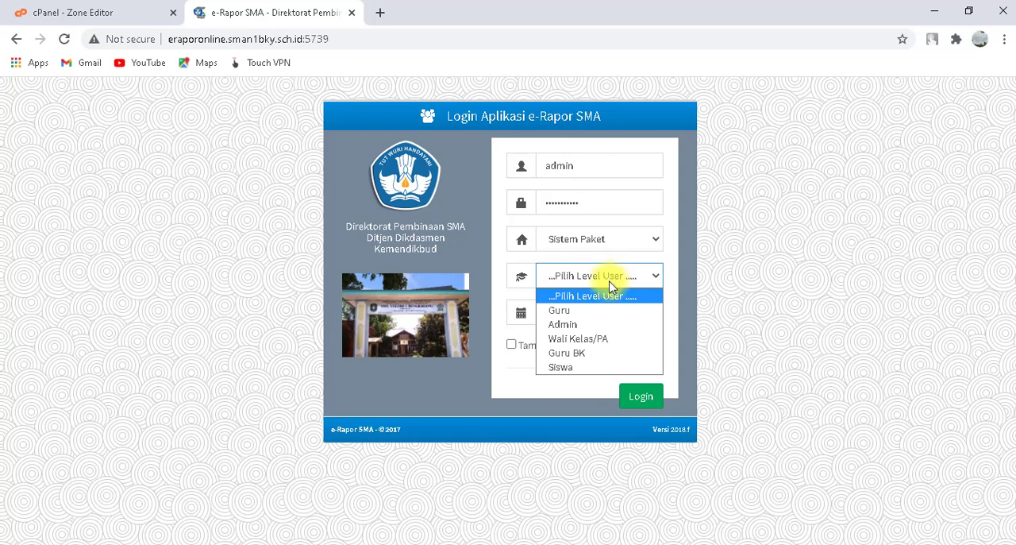
pyautogui.click(594, 325)
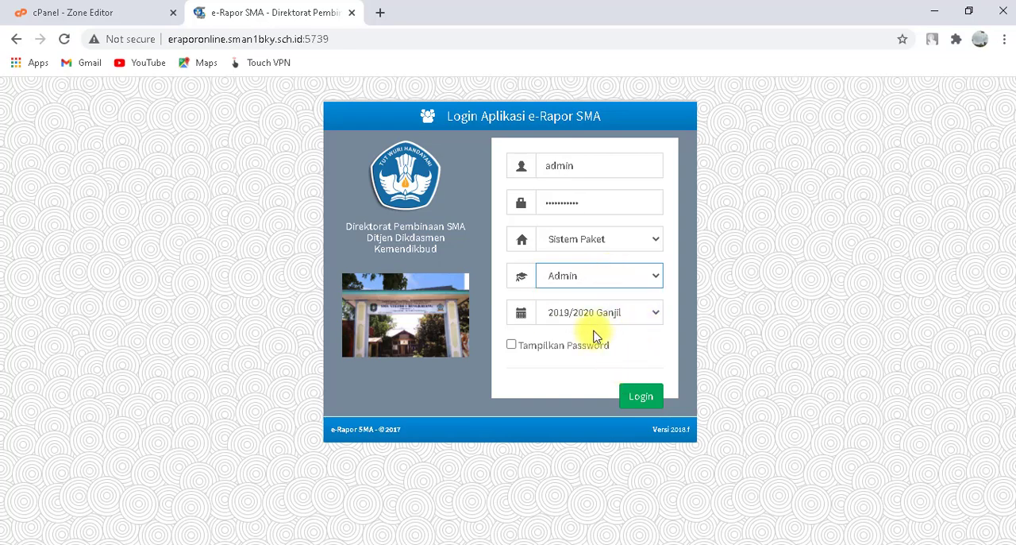
pyautogui.click(642, 398)
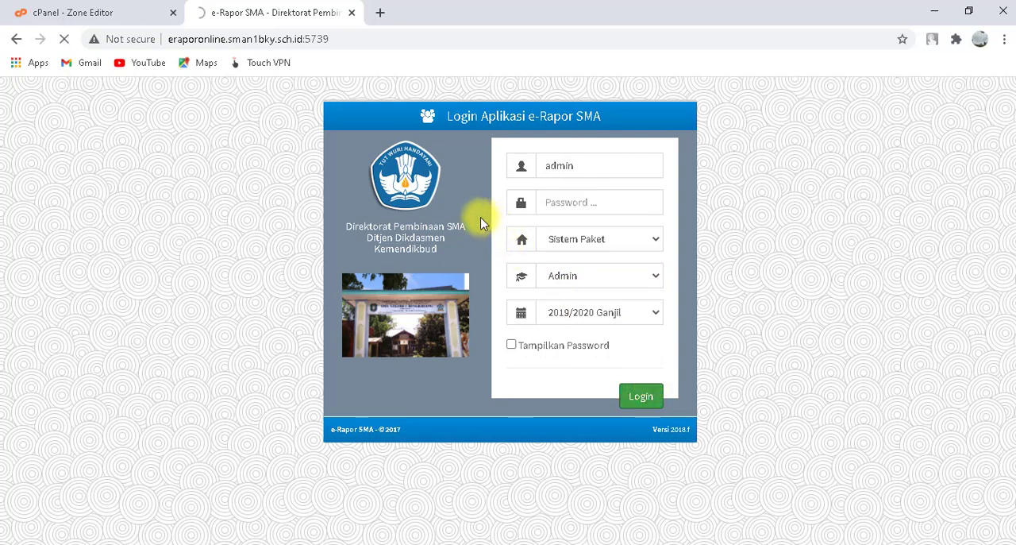
# Examine the e-Rapor SMA dashboard's school and application information and its full list of admin functions.
pyautogui.scroll(-1, 181, 286)
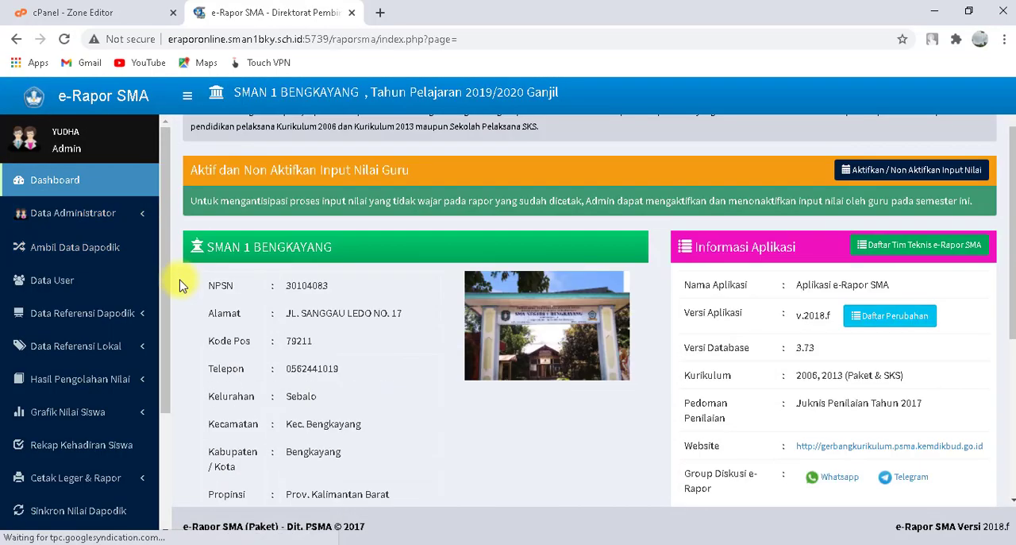
pyautogui.scroll(-3, 119, 286)
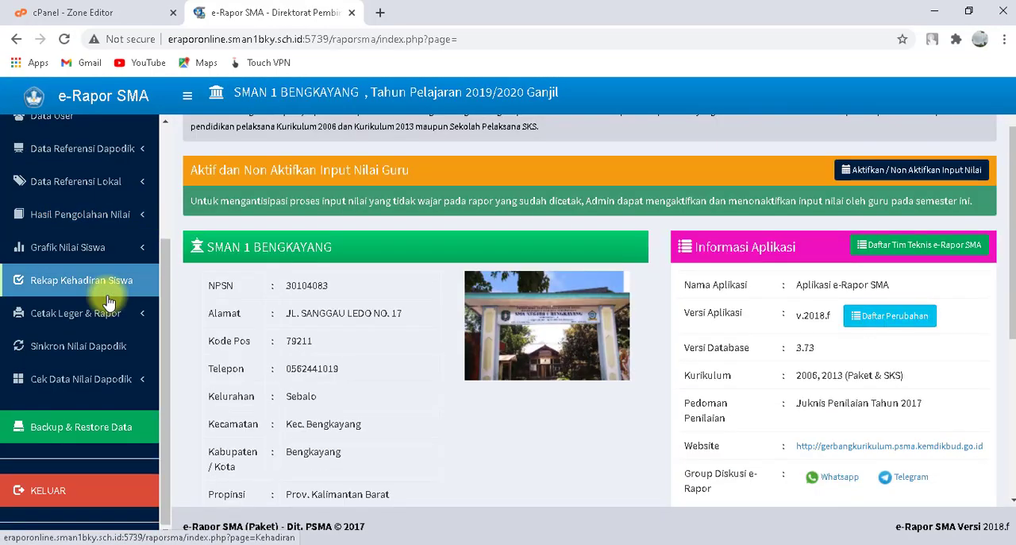
pyautogui.scroll(3, 109, 294)
pyautogui.scroll(-3, 112, 287)
pyautogui.scroll(3, 111, 286)
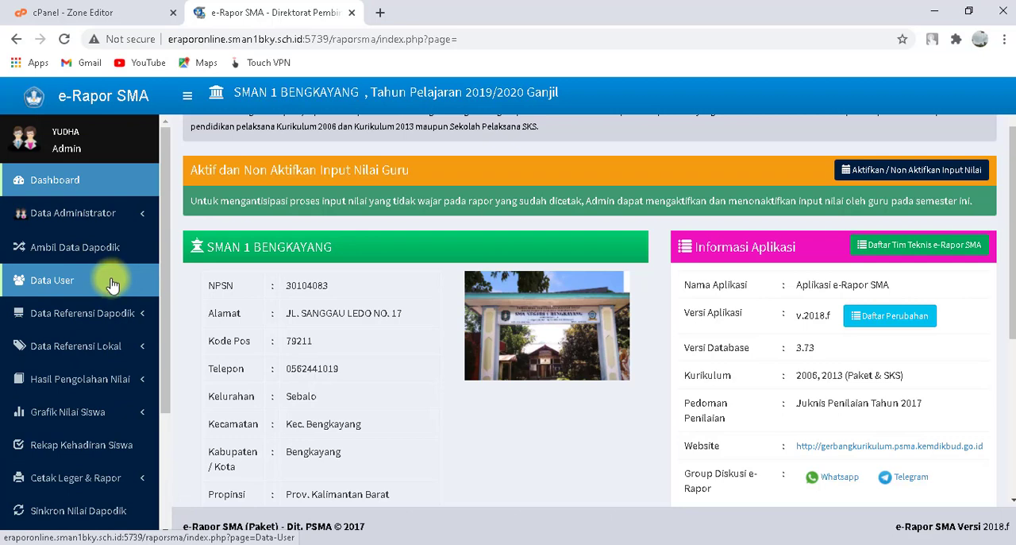
pyautogui.scroll(-3, 111, 286)
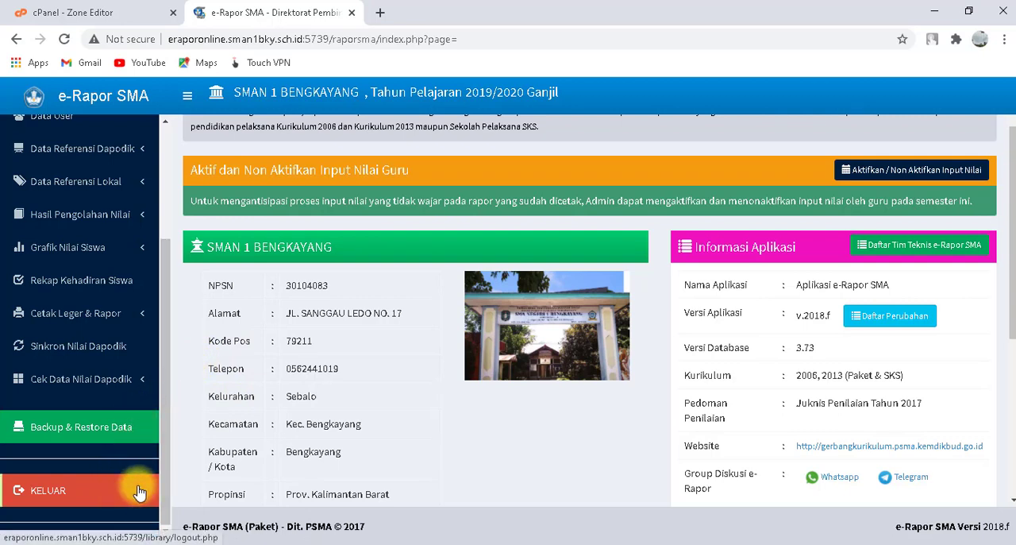
pyautogui.scroll(2, 127, 444)
pyautogui.scroll(-2, 125, 426)
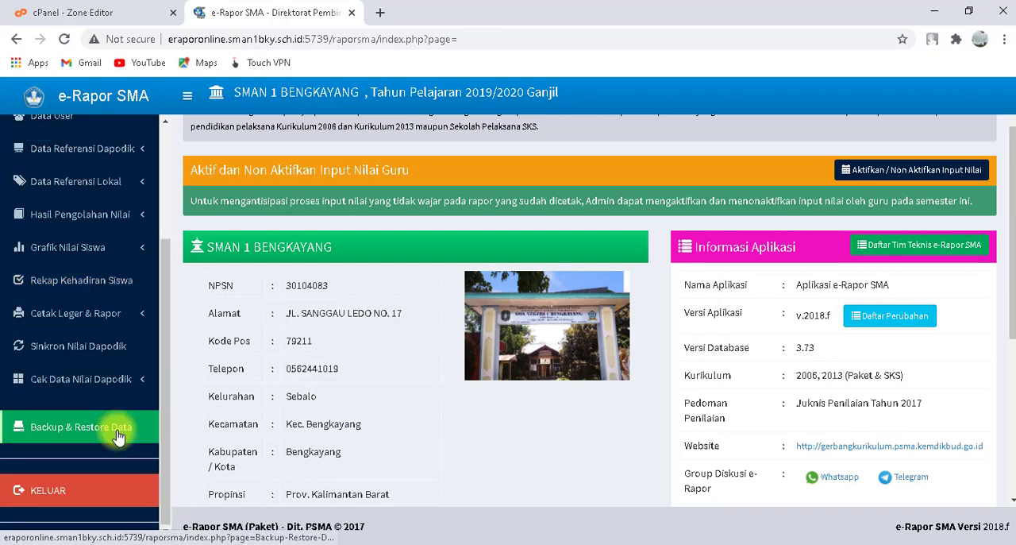
pyautogui.scroll(2, 132, 431)
pyautogui.scroll(2, 117, 429)
# Log out of the e-Rapor SMA admin account.
pyautogui.scroll(-3, 119, 408)
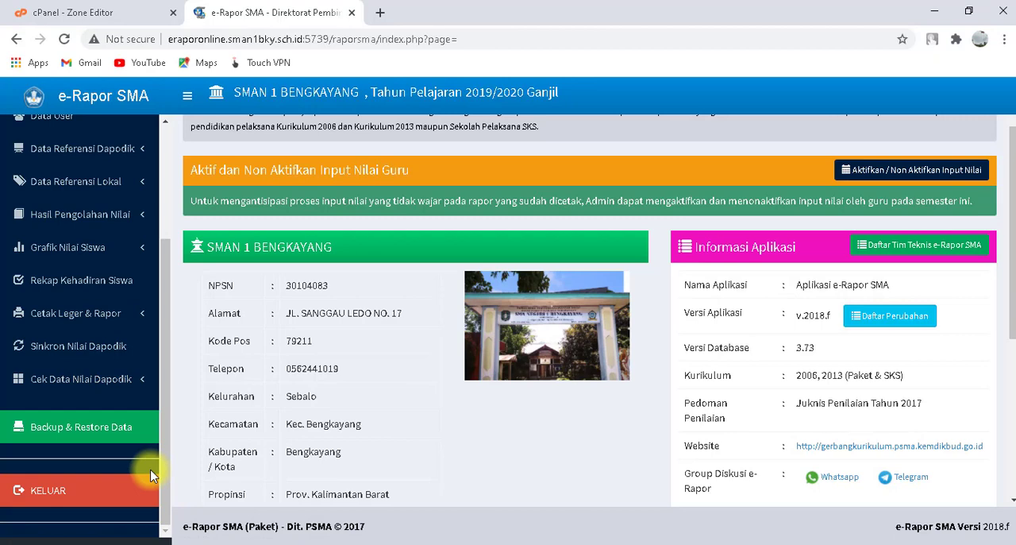
pyautogui.click(108, 490)
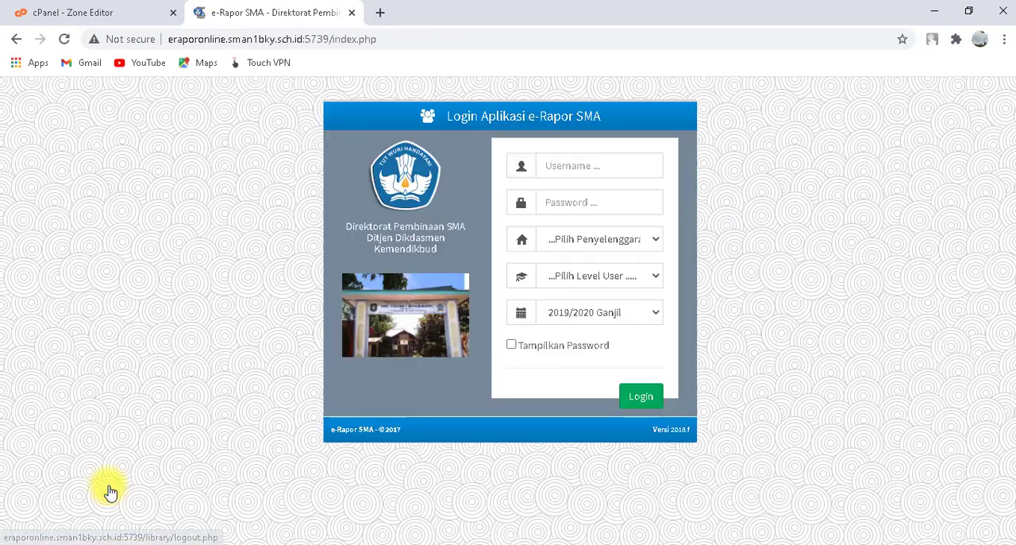